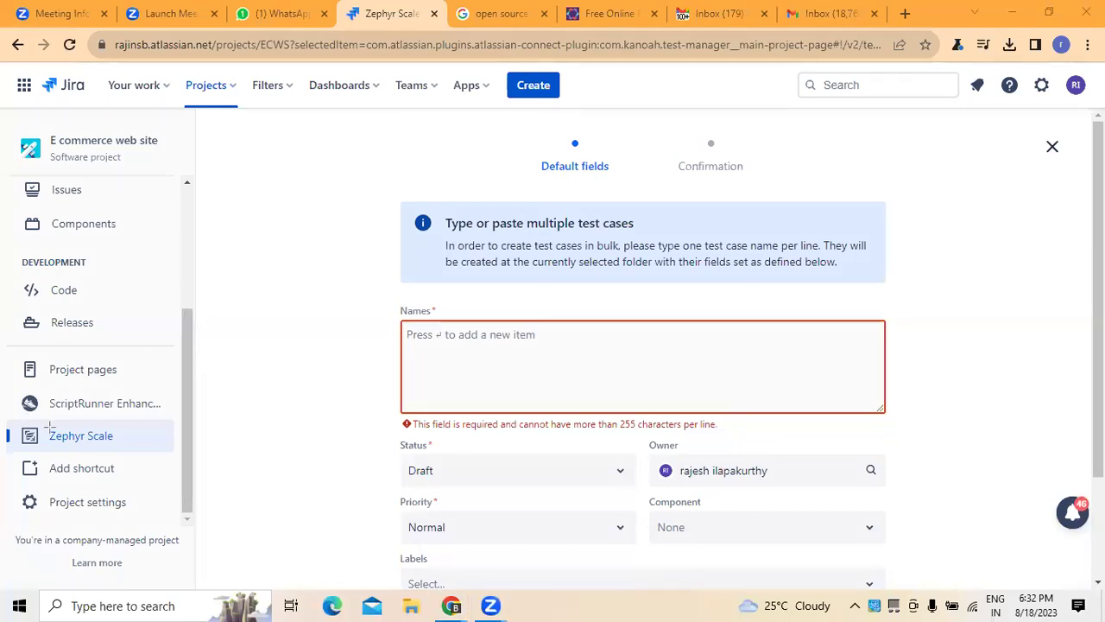
Abandon the empty bulk form and return to the test case list showing ECWS-T1 'xyz'.
drag(49, 442, 120, 442)
click(609, 141)
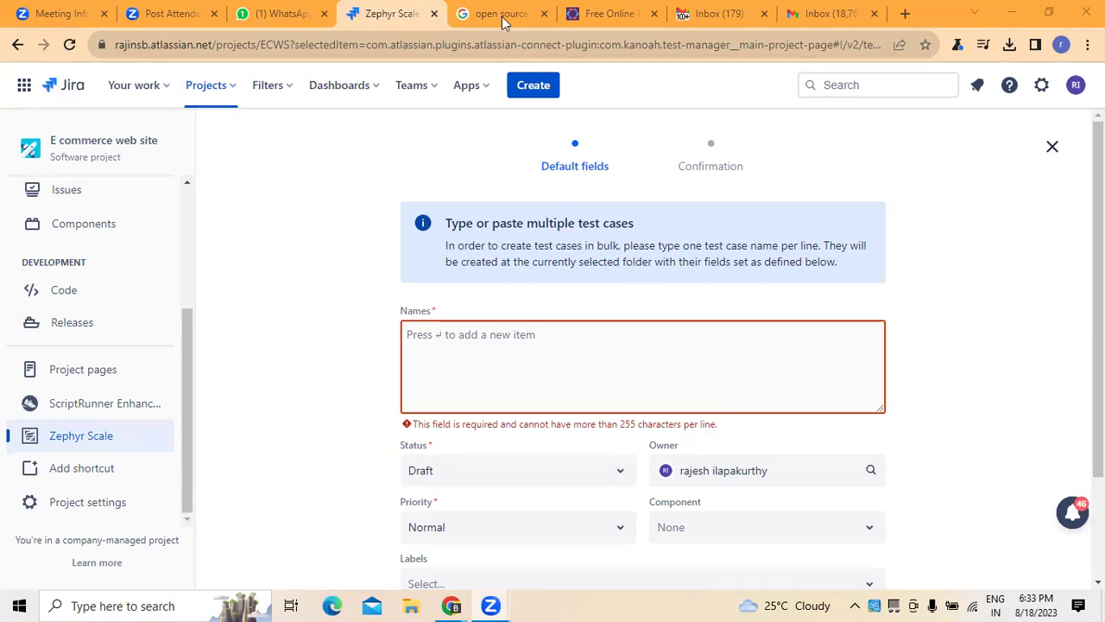
click(432, 339)
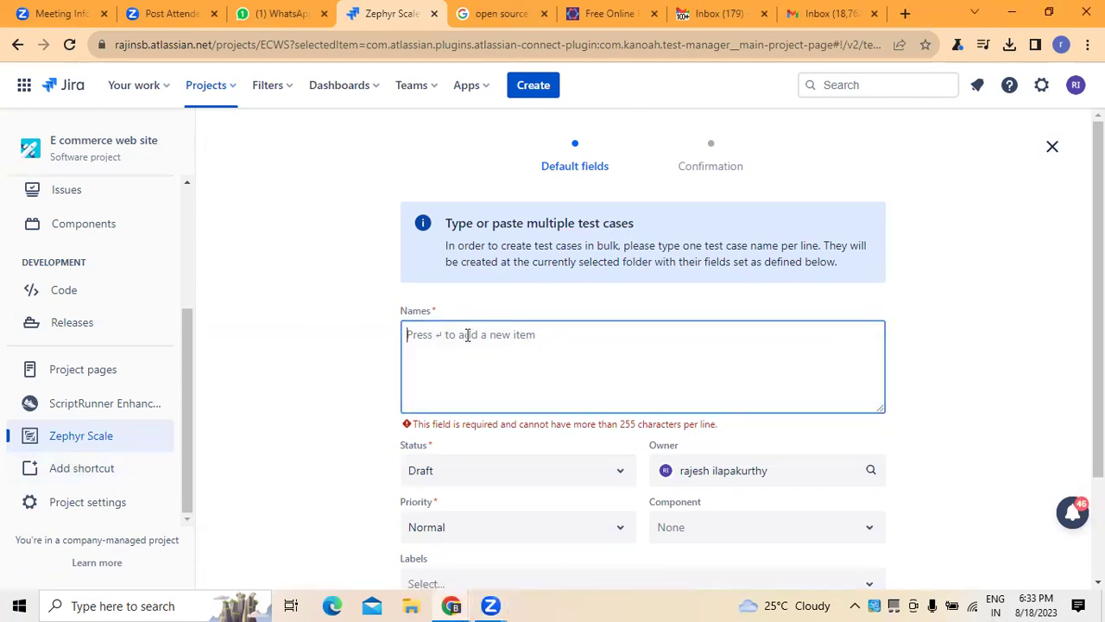
click(105, 434)
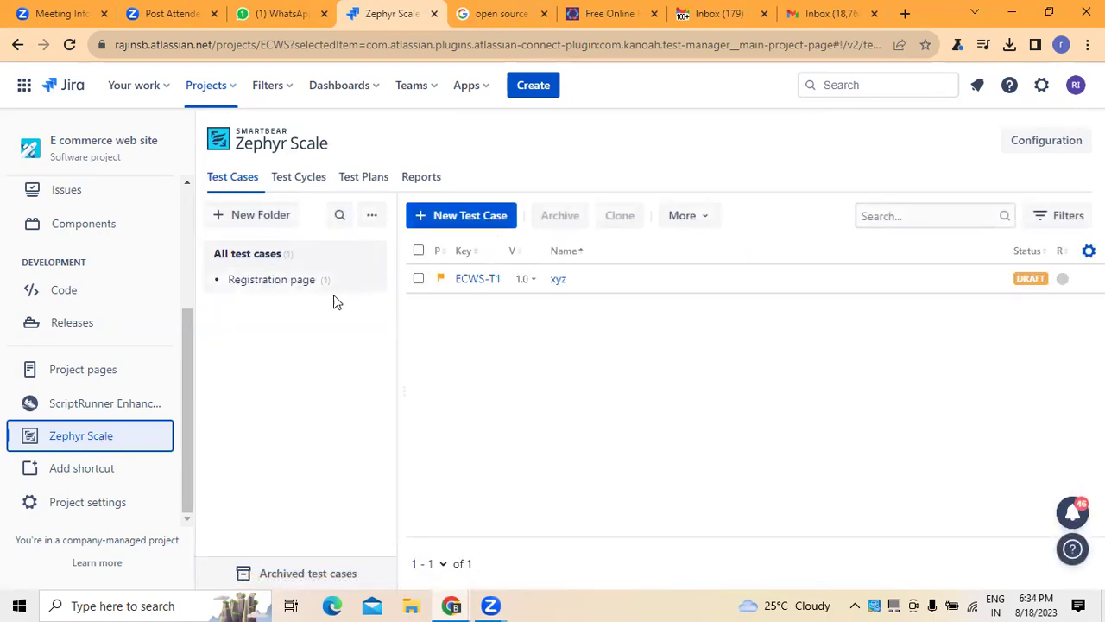
Open the More menu of bulk actions, import and export on the Test Cases page.
click(372, 215)
click(701, 181)
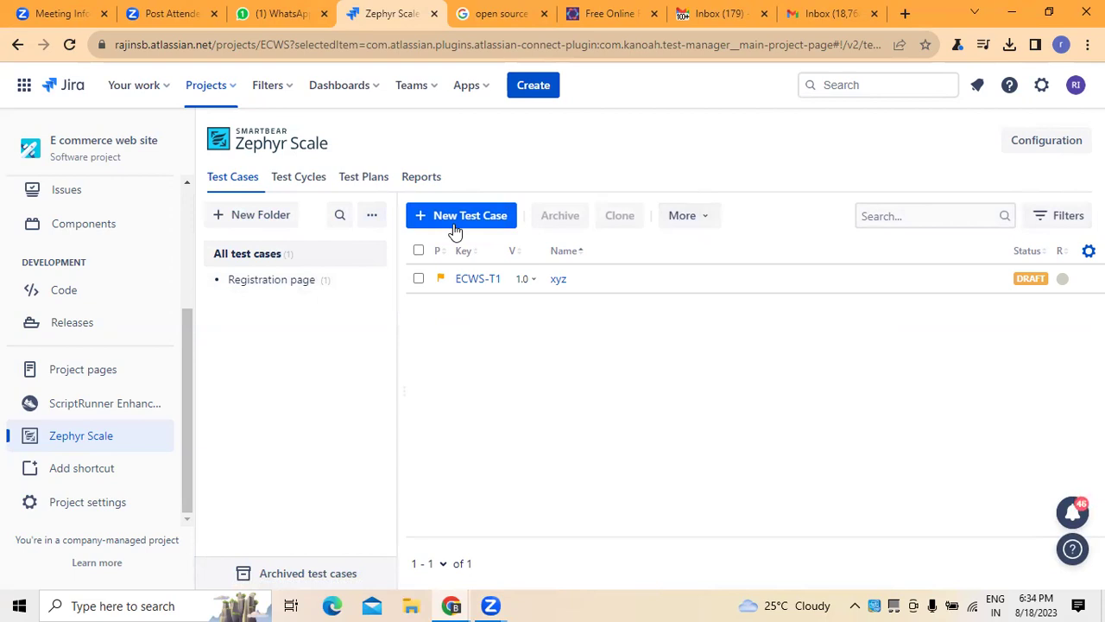
click(700, 222)
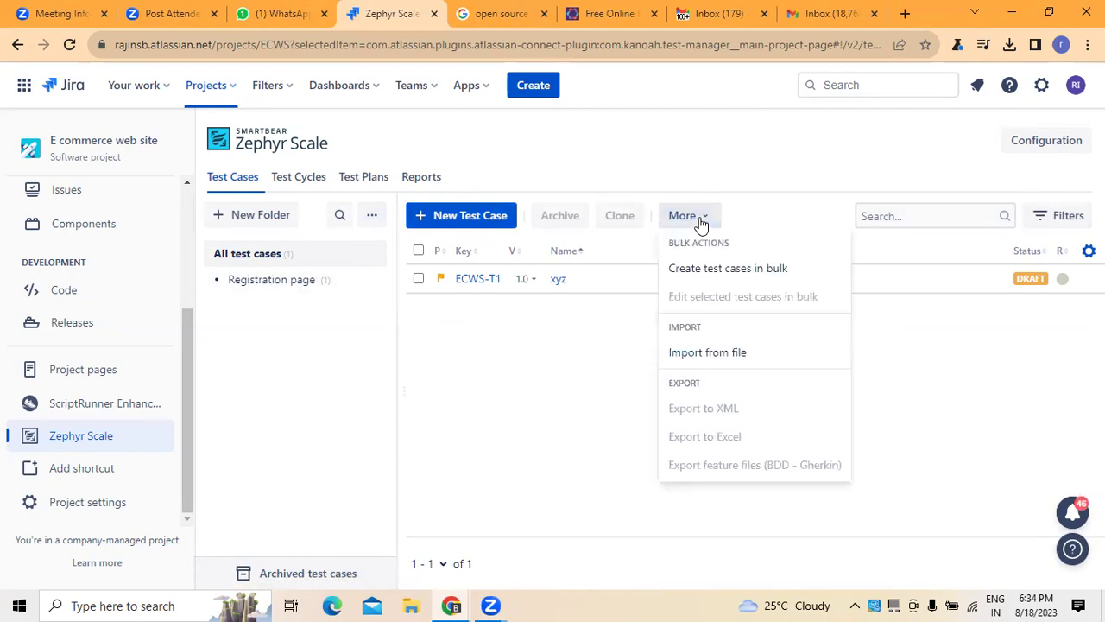
Start a bulk test-case creation and enter 'Navigation' as the first name.
click(718, 280)
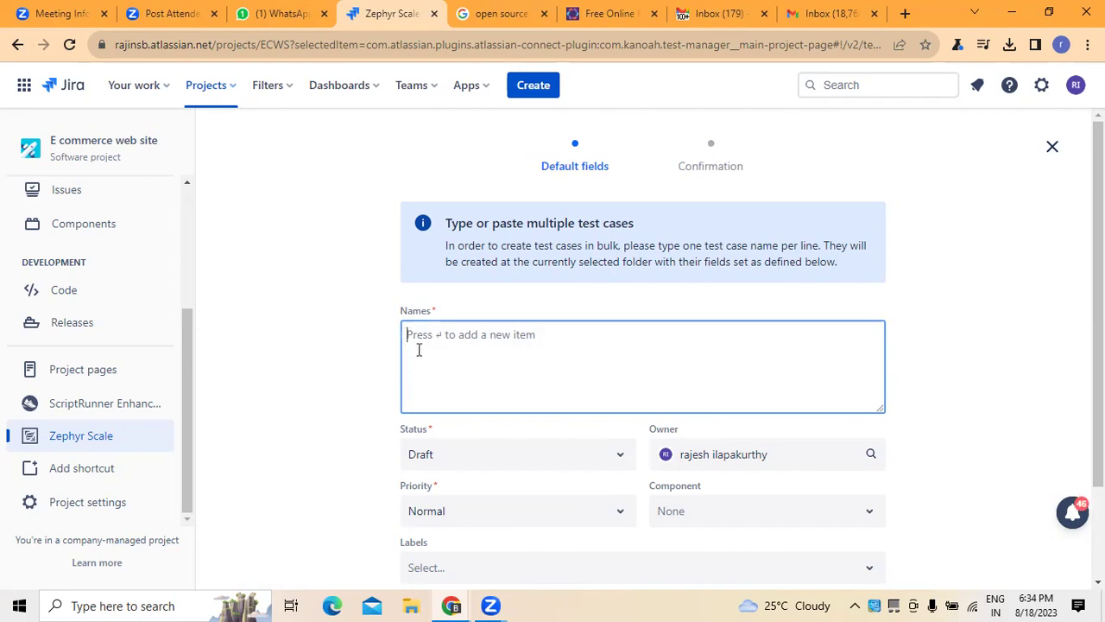
mouse_move(184, 164)
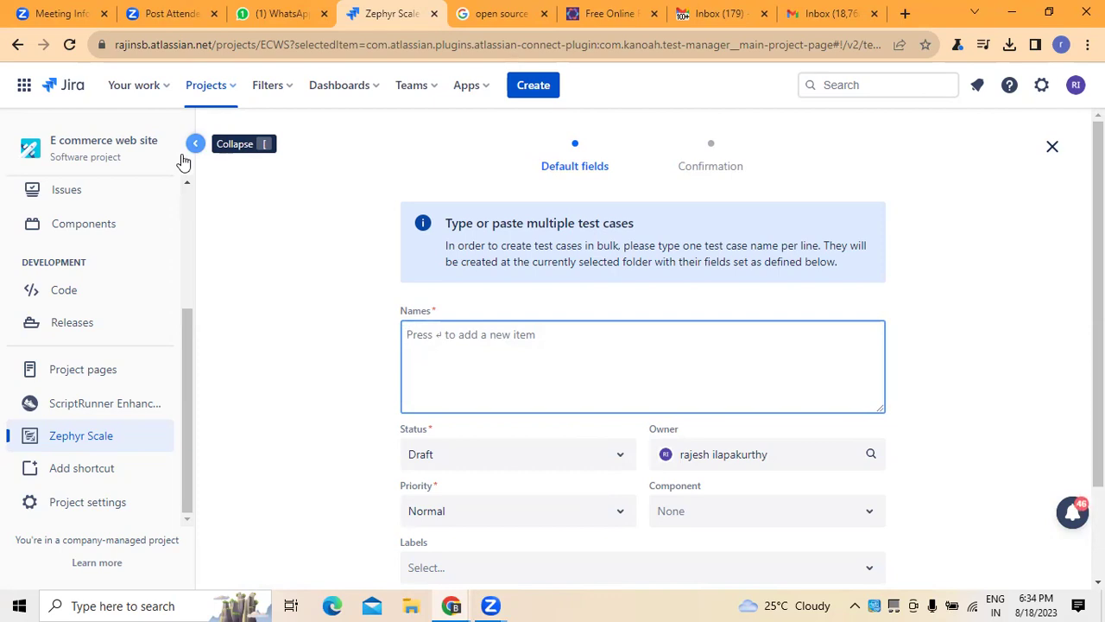
text(Nav)
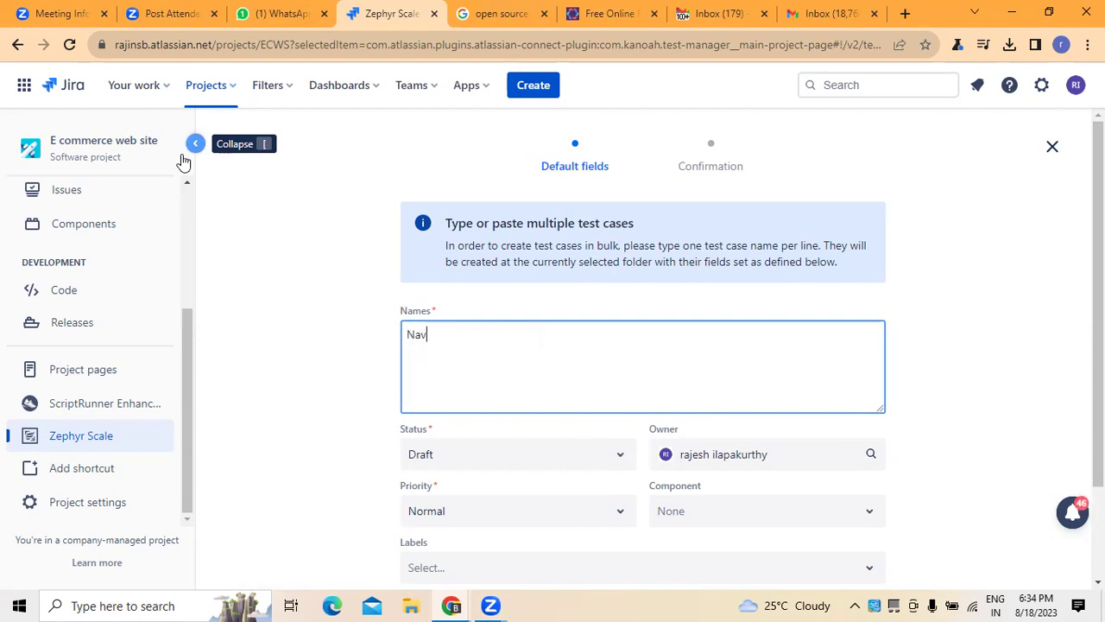
text(igartion)
key(BackSpace)
key(BackSpace)
key(BackSpace)
key(BackSpace)
key(BackSpace)
text(tion)
Add 'Link redirection', 'company logo' and 'categeories' as further names, fixing typos.
text(Link )
text(re dio)
text(rection)
key(BackSpace)
key(BackSpace)
key(BackSpace)
key(BackSpace)
key(BackSpace)
key(BackSpace)
key(BackSpace)
key(BackSpace)
key(BackSpace)
text(rection)
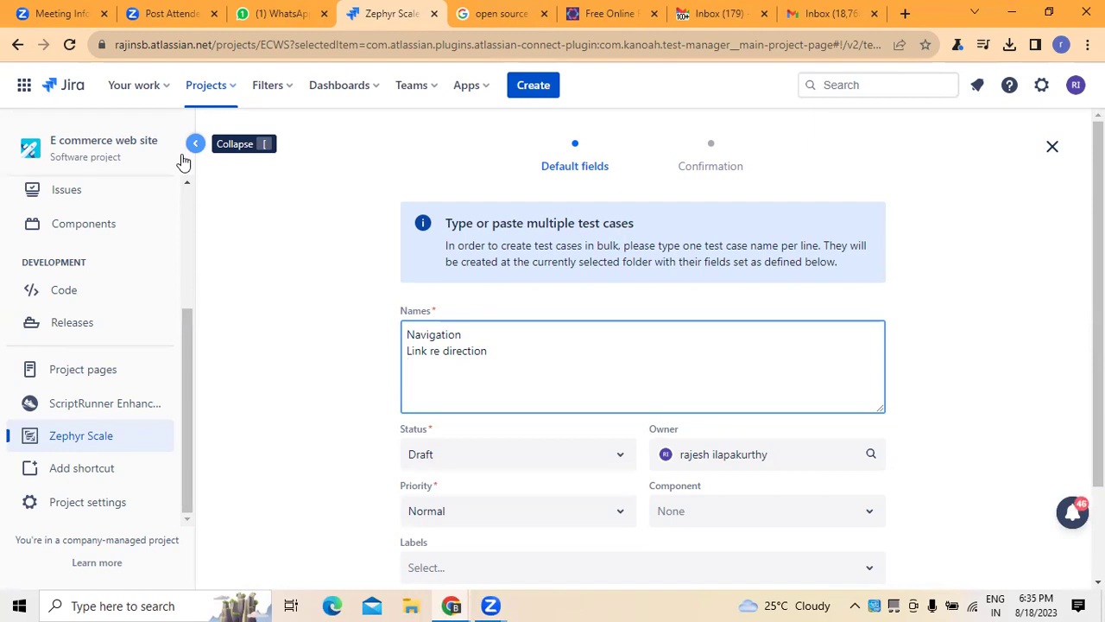
text(company logo)
click(442, 350)
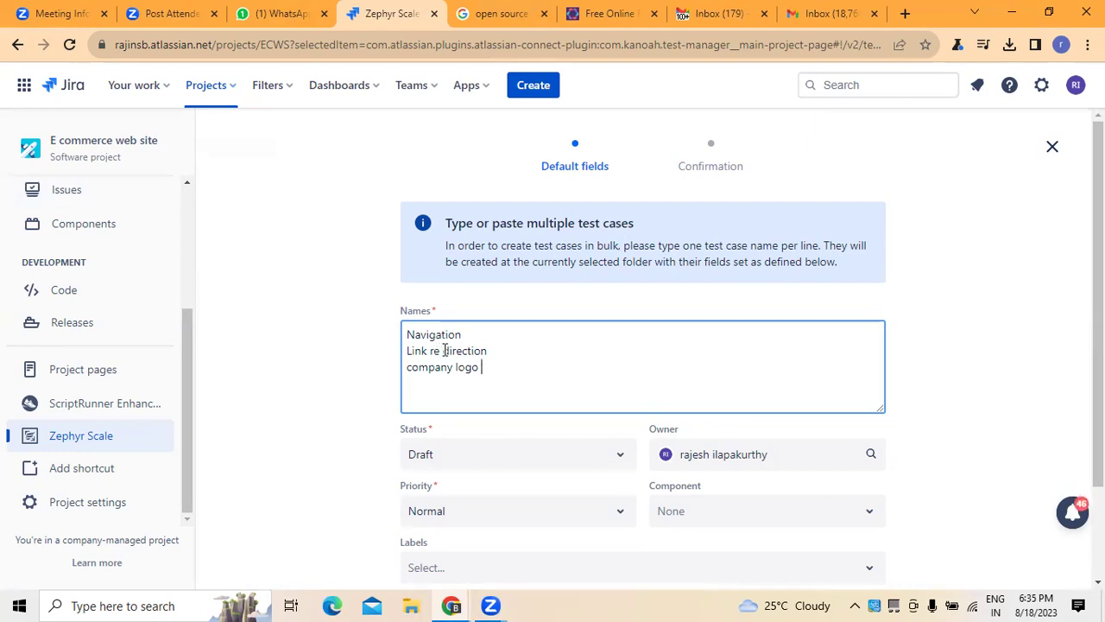
key(BackSpace)
click(488, 370)
key(Return)
text(categeories)
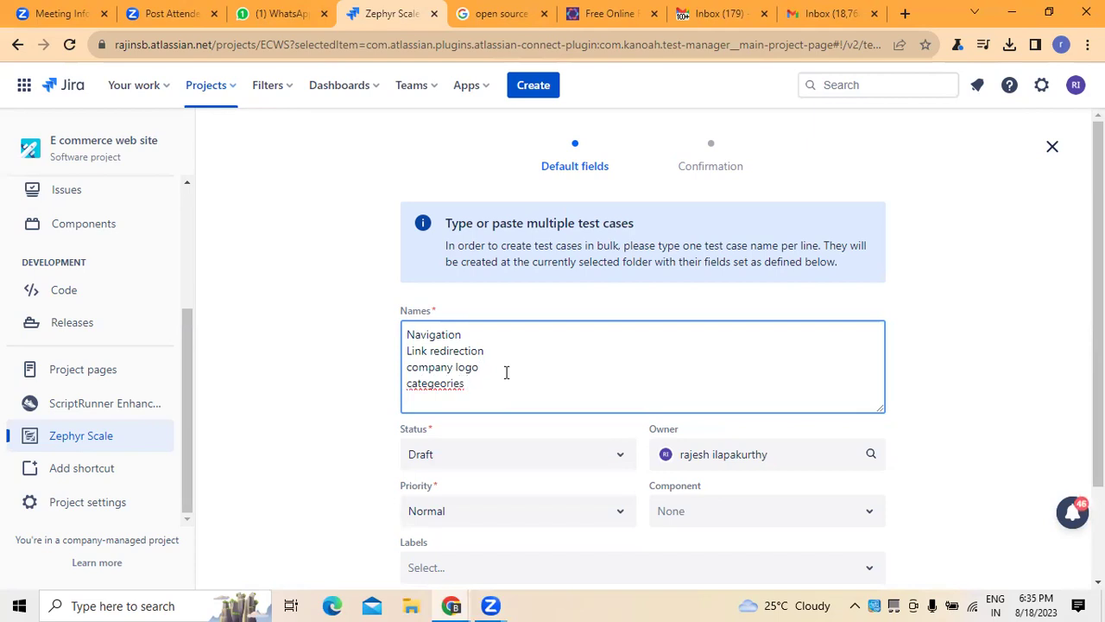
key(Return)
Fix 'categeories' with the spell-check suggestion and add 'List of Total Products' as the fifth name.
right_click(449, 385)
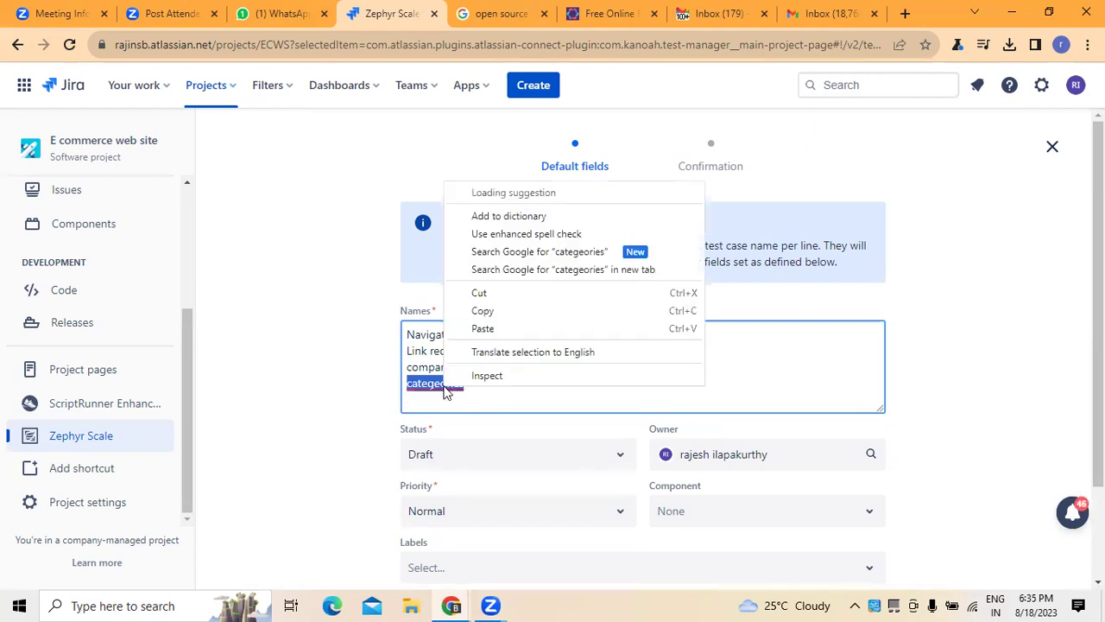
click(487, 176)
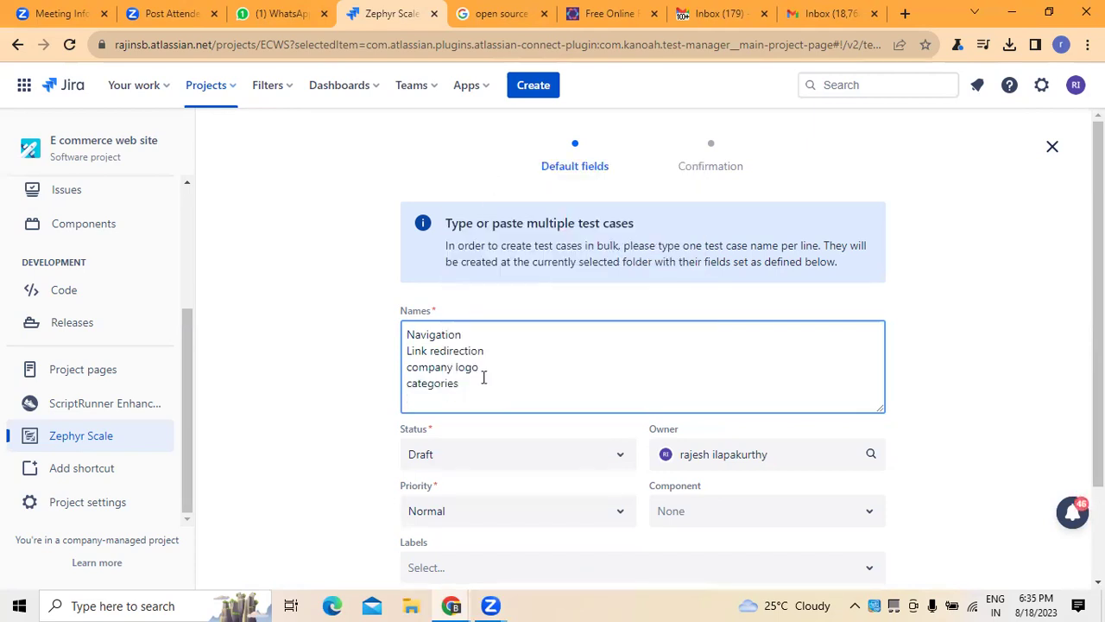
key(Return)
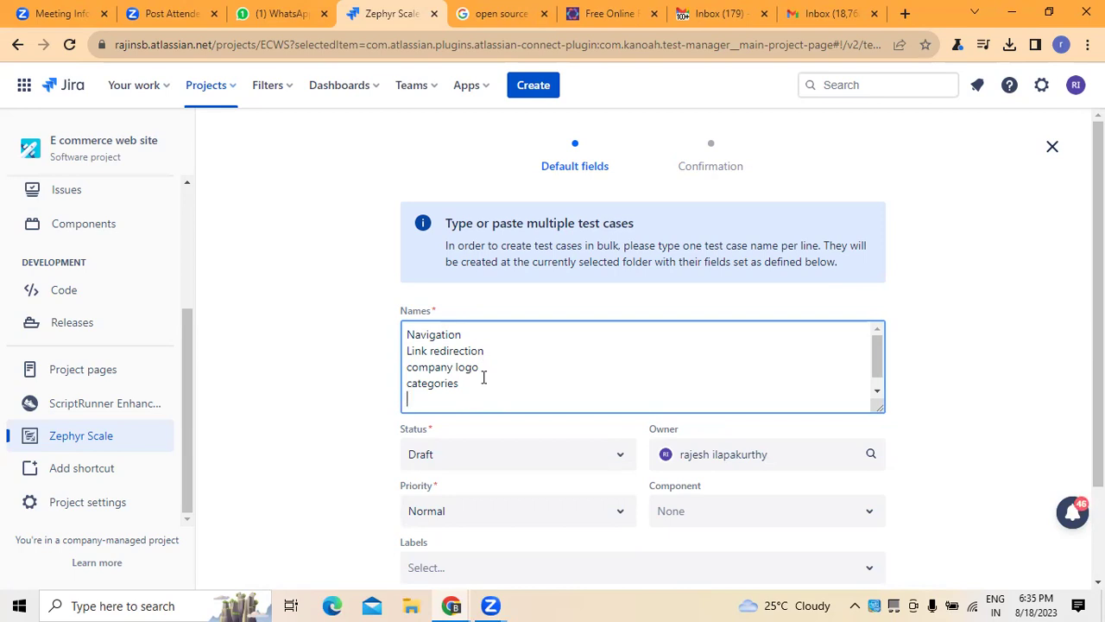
text(List of Total Products)
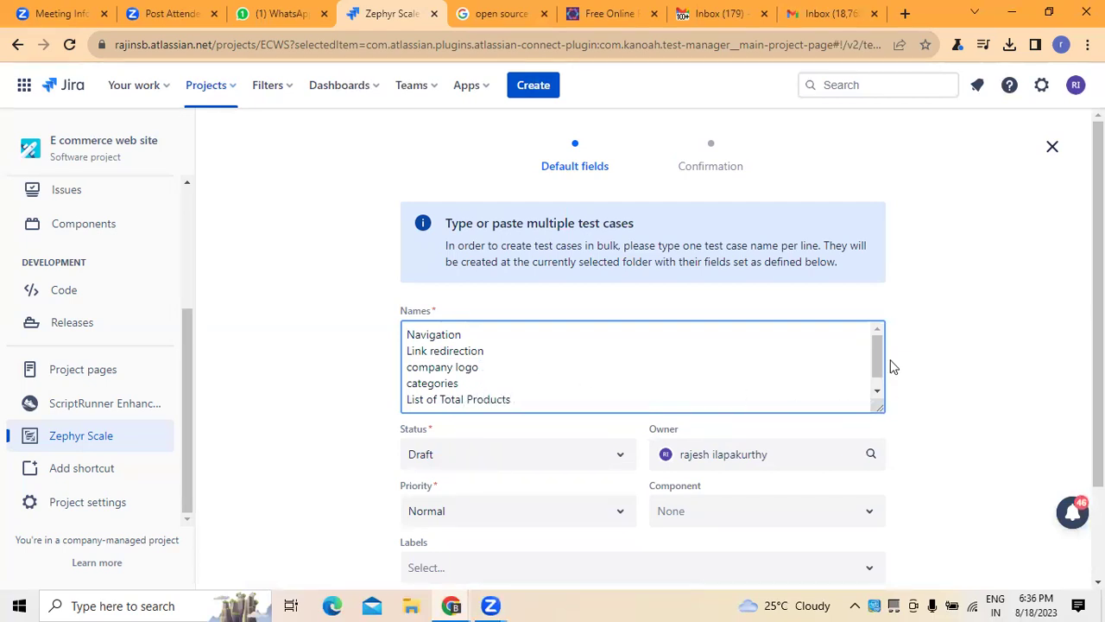
drag(881, 366, 886, 333)
drag(596, 222, 661, 225)
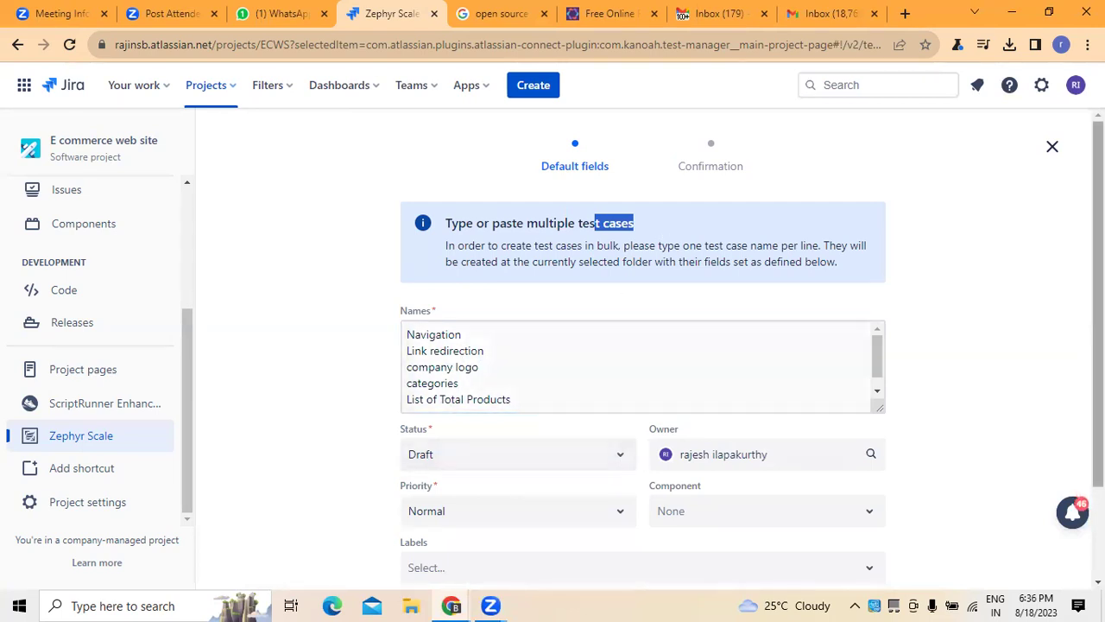
scroll(481, 409, down, 1)
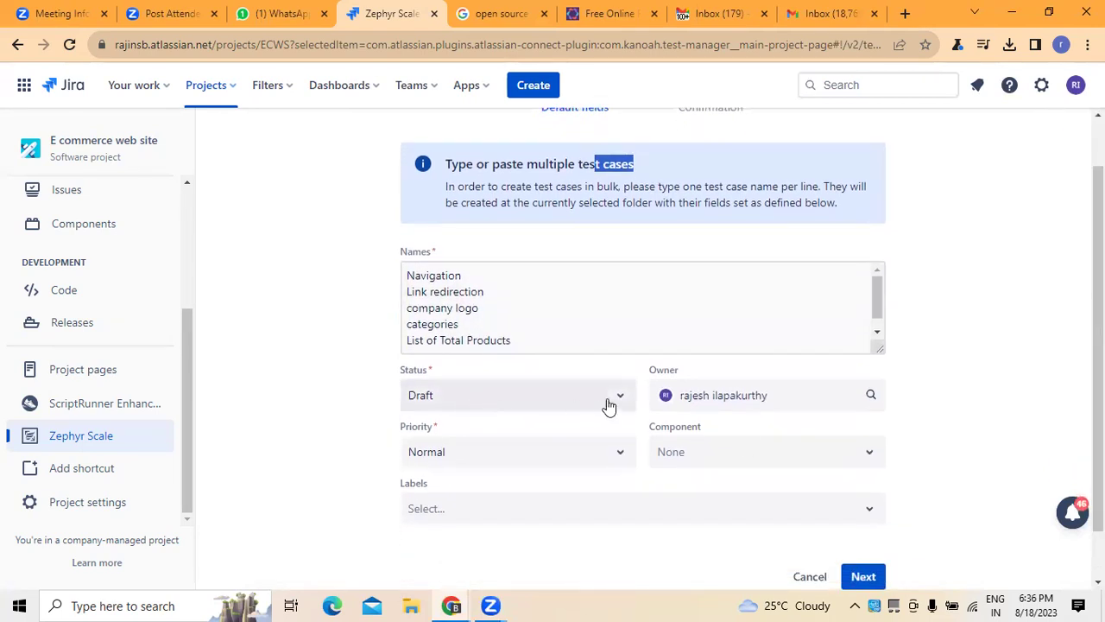
Choose Approved status and Normal priority, leave component and labels empty, and proceed to confirmation.
click(620, 403)
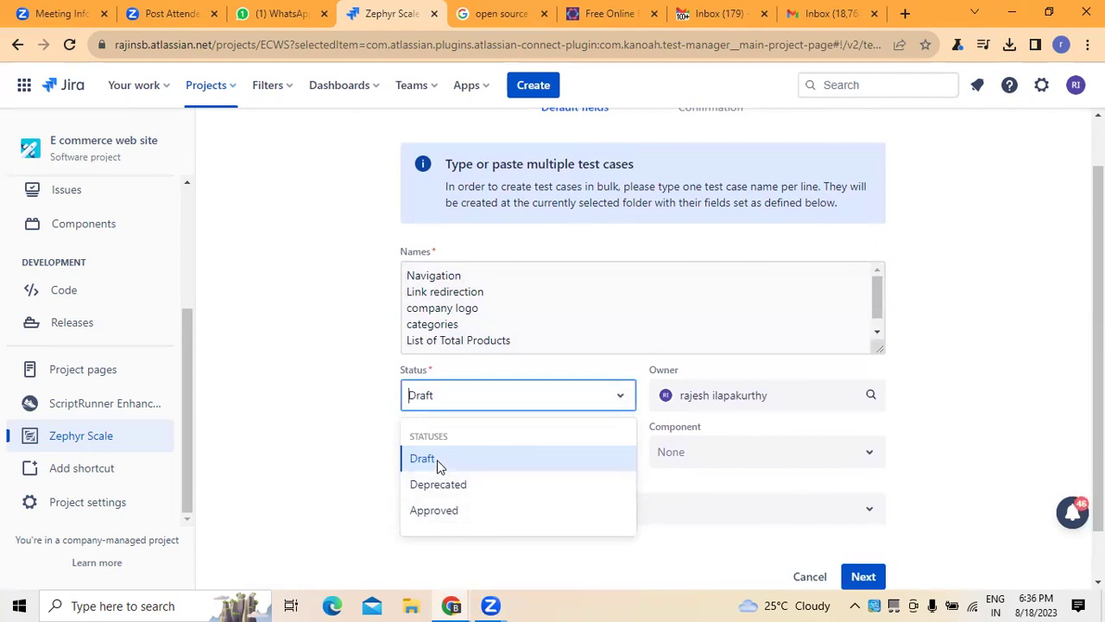
click(455, 517)
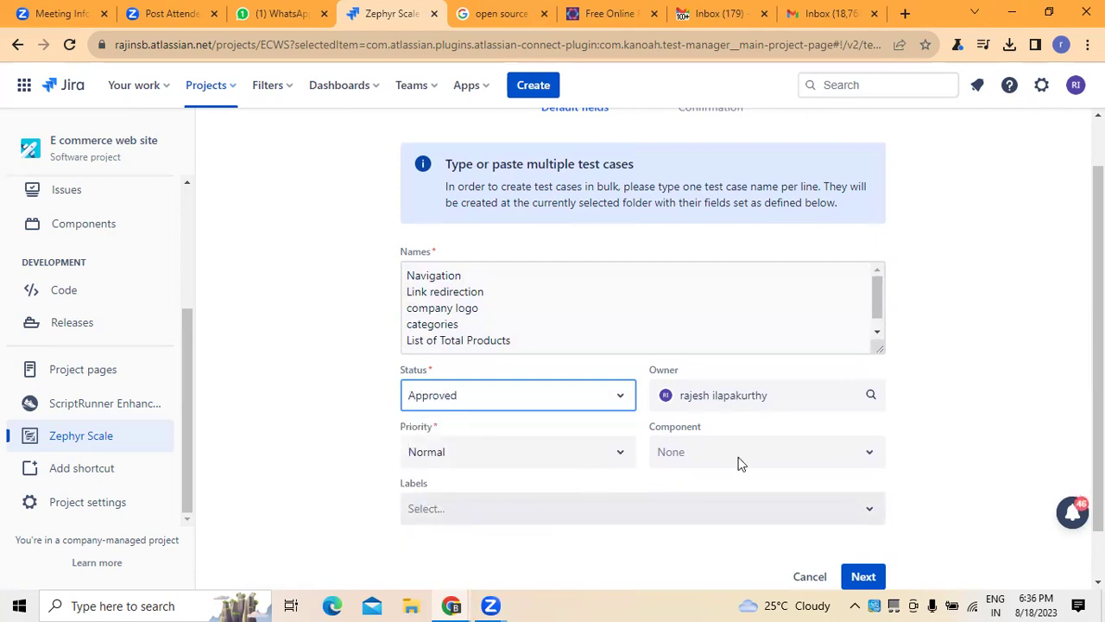
click(618, 461)
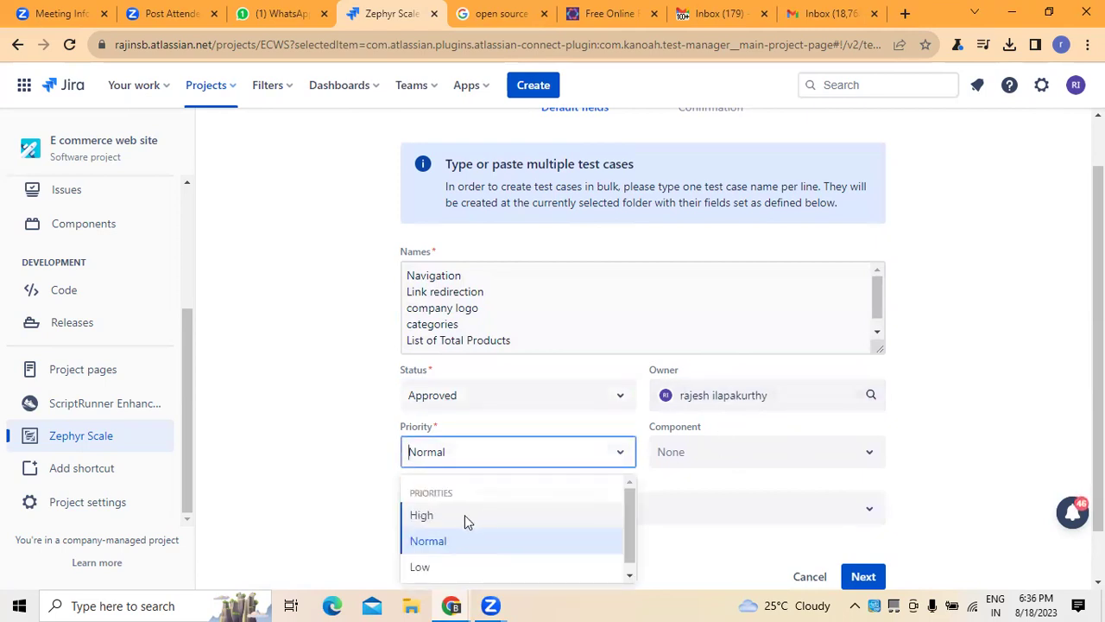
click(455, 544)
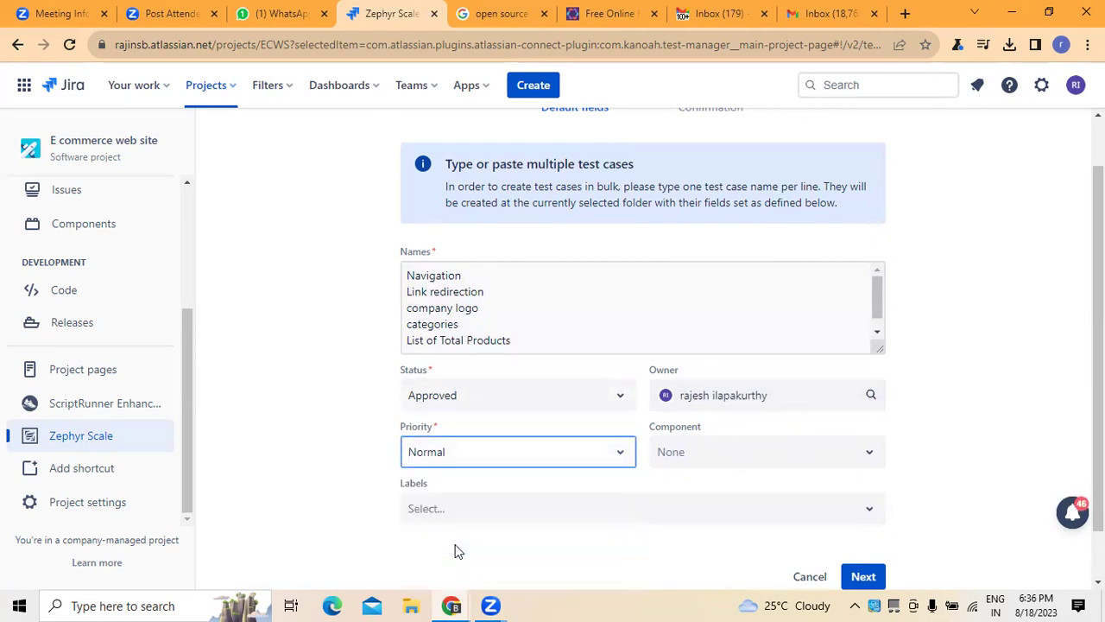
click(749, 455)
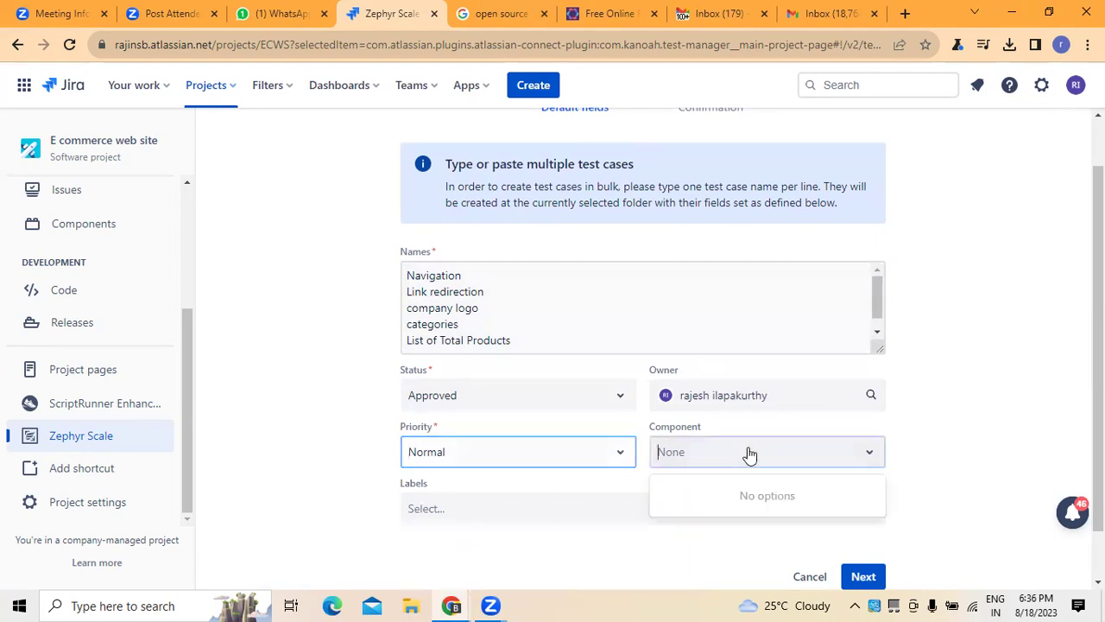
click(487, 517)
click(486, 516)
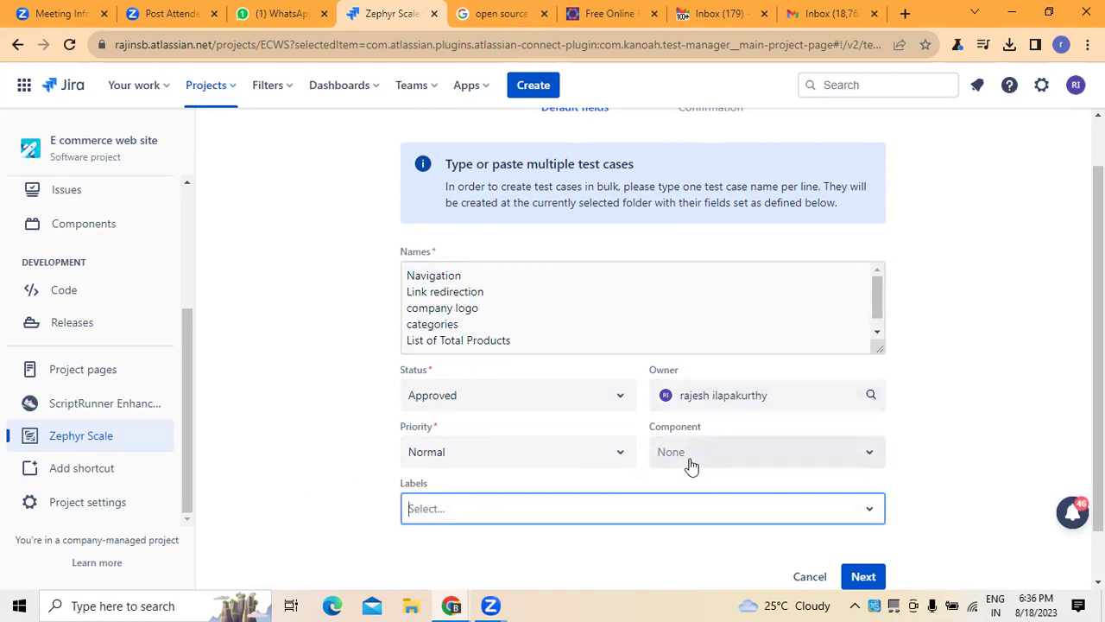
drag(183, 411, 181, 348)
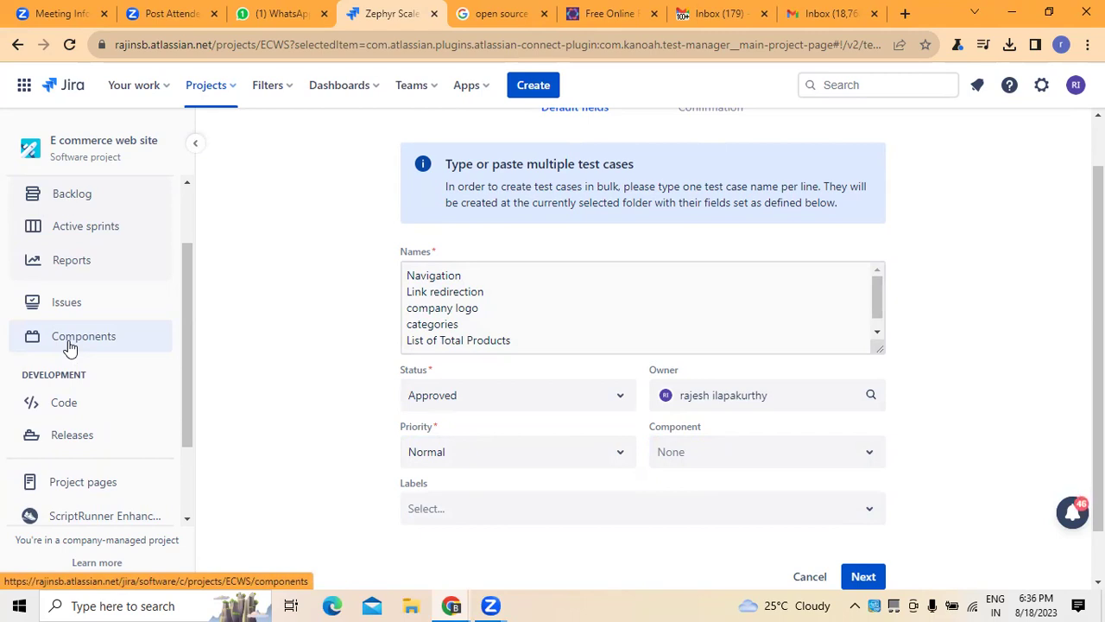
click(864, 576)
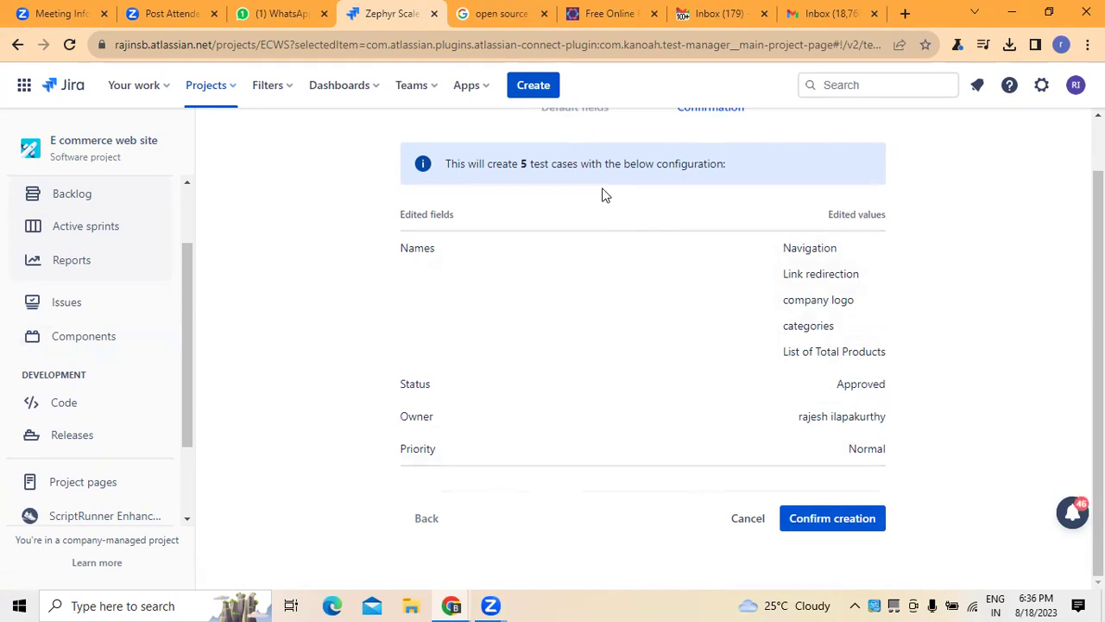
Confirm creating the five test cases and reopen the list at the Registration page folder.
click(828, 519)
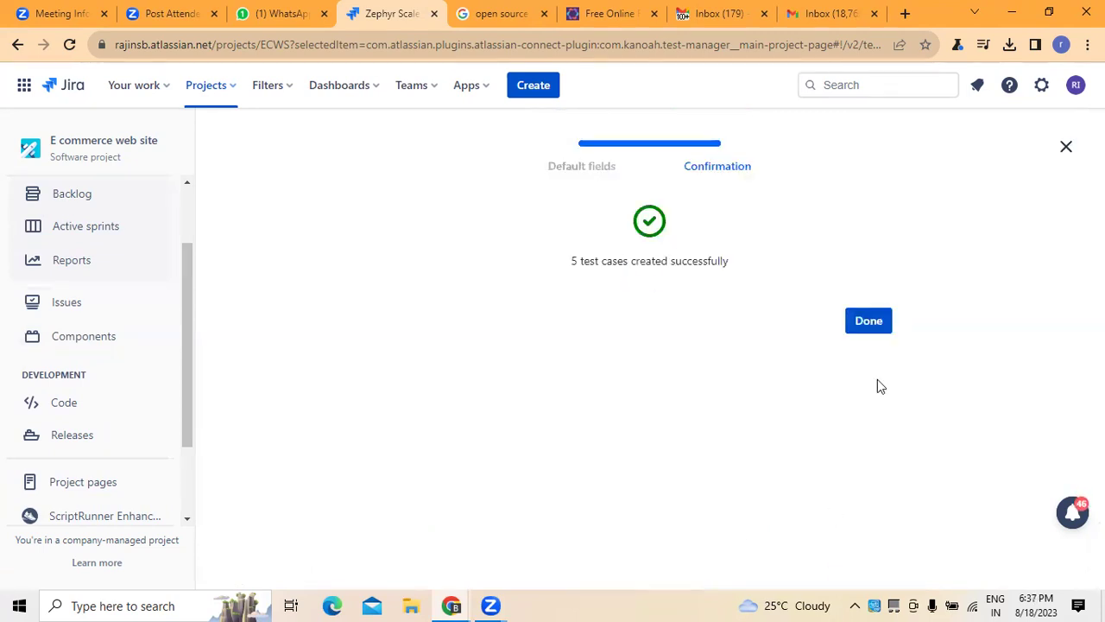
click(869, 321)
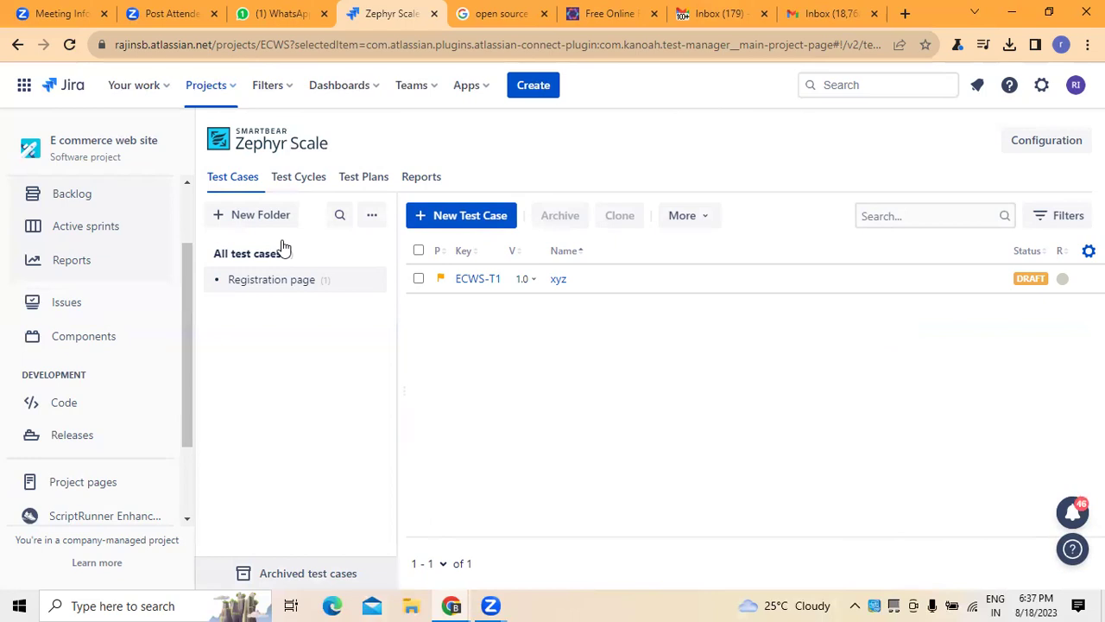
click(297, 183)
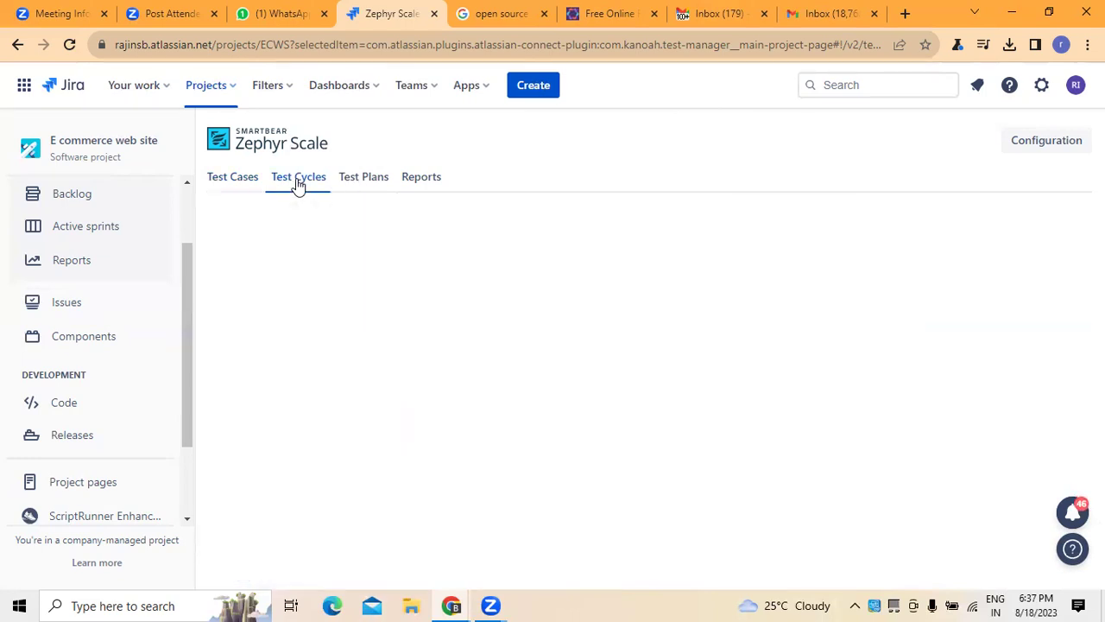
click(246, 183)
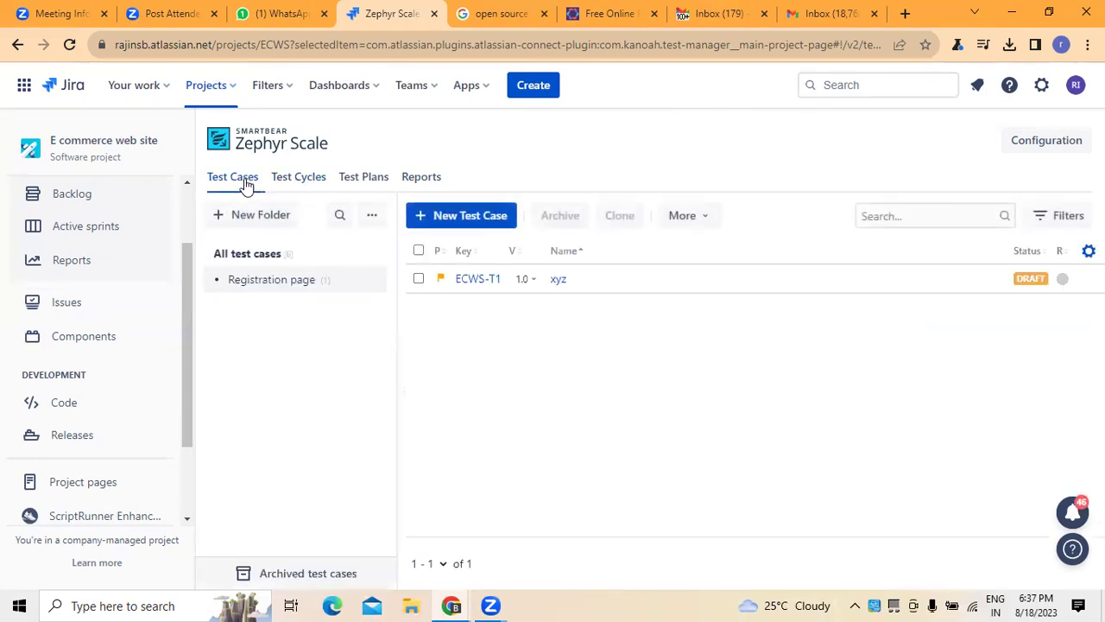
click(309, 280)
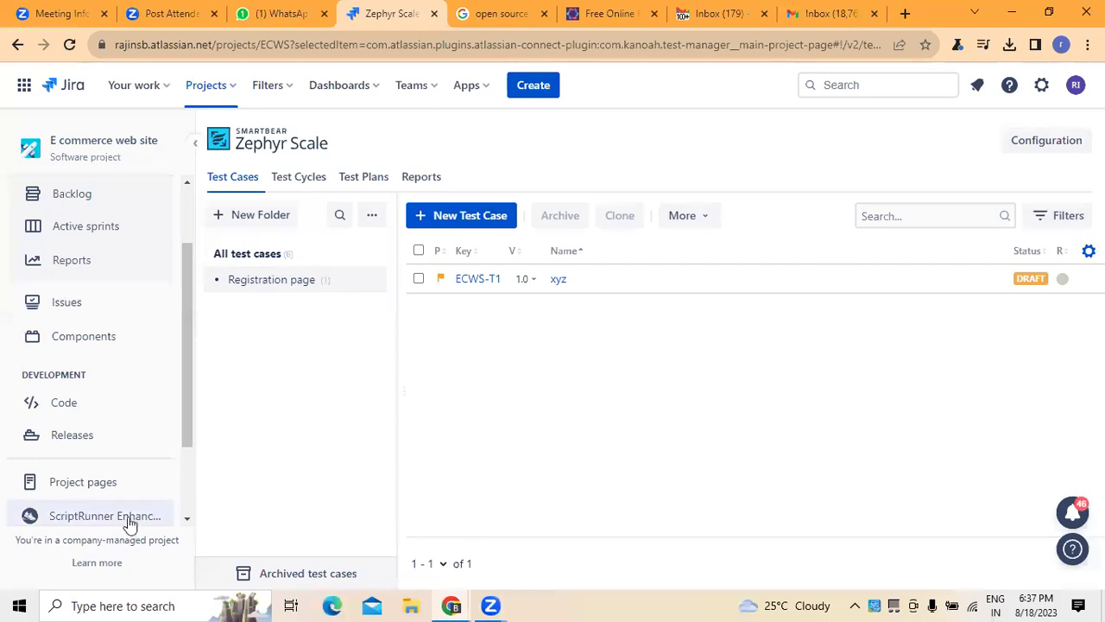
click(354, 183)
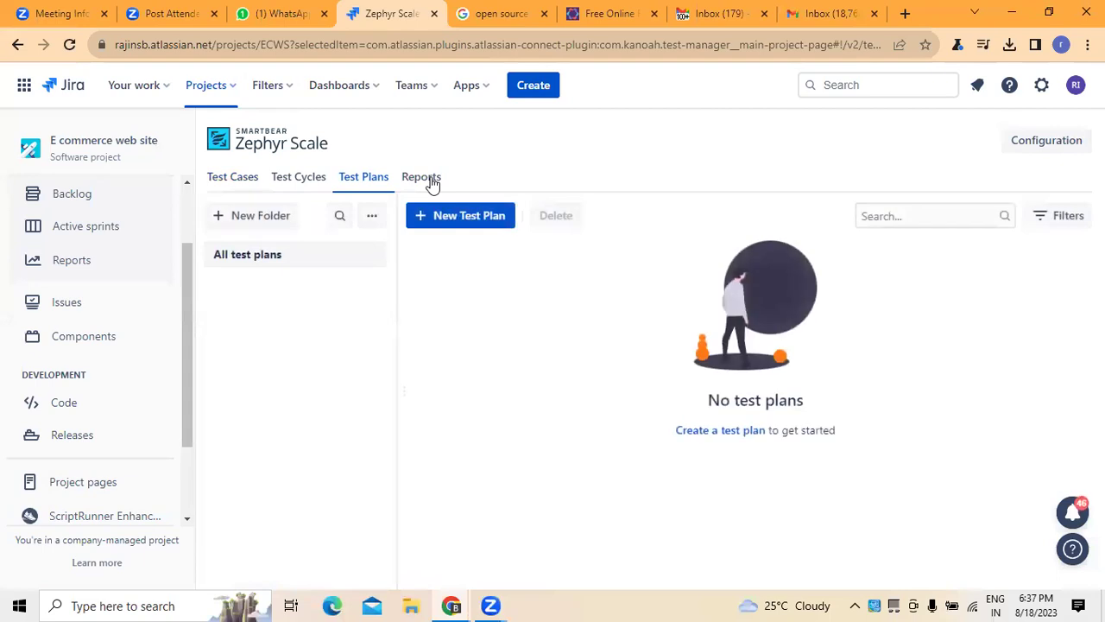
click(431, 183)
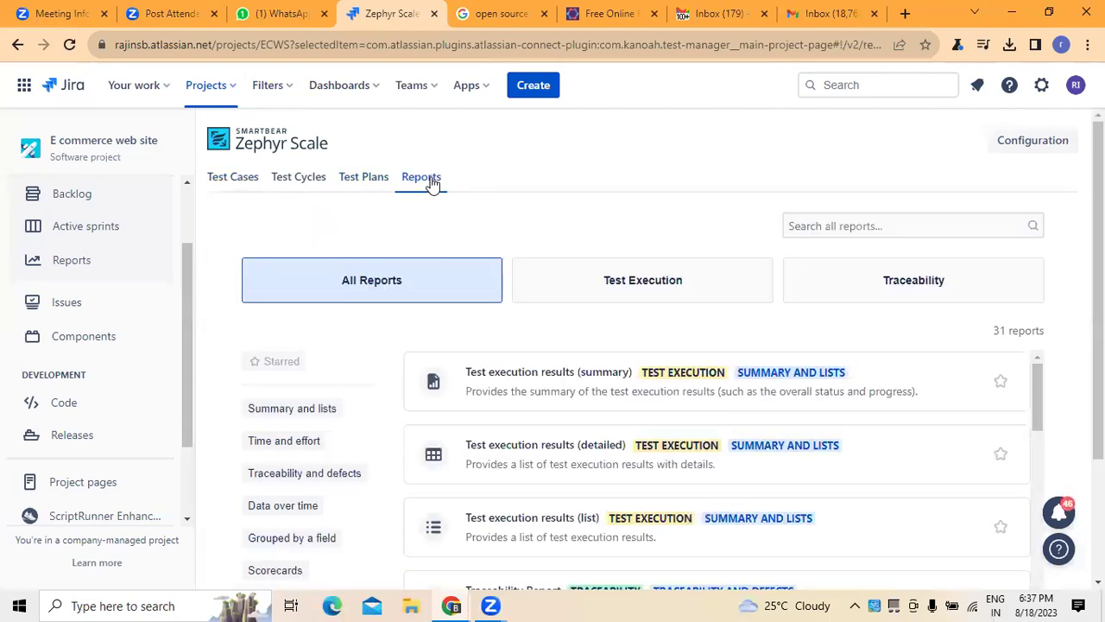
click(373, 185)
click(318, 183)
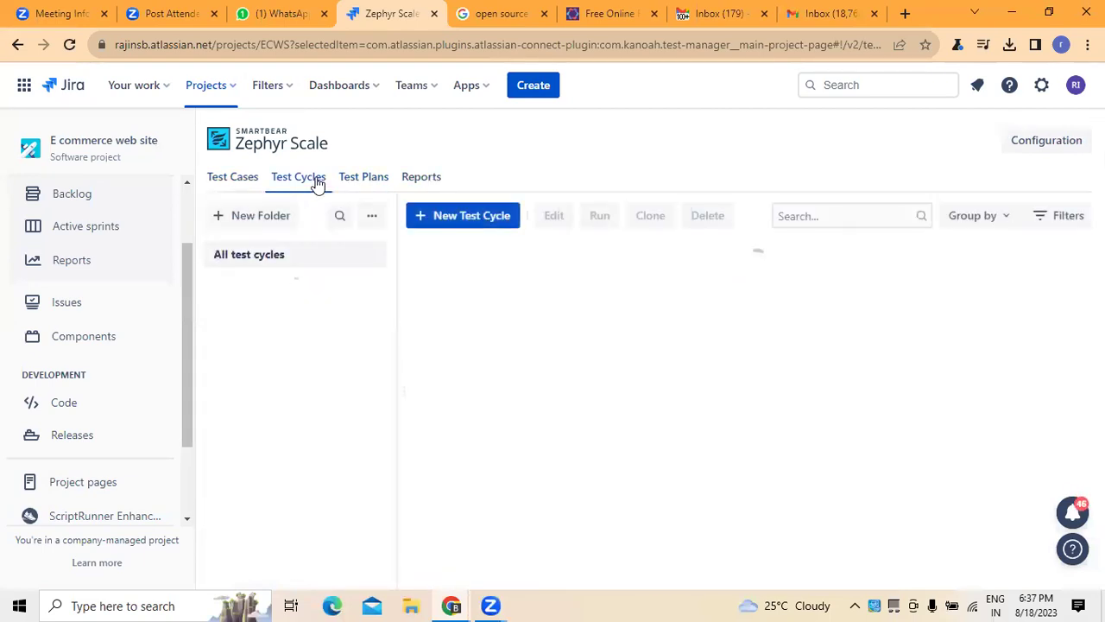
click(246, 181)
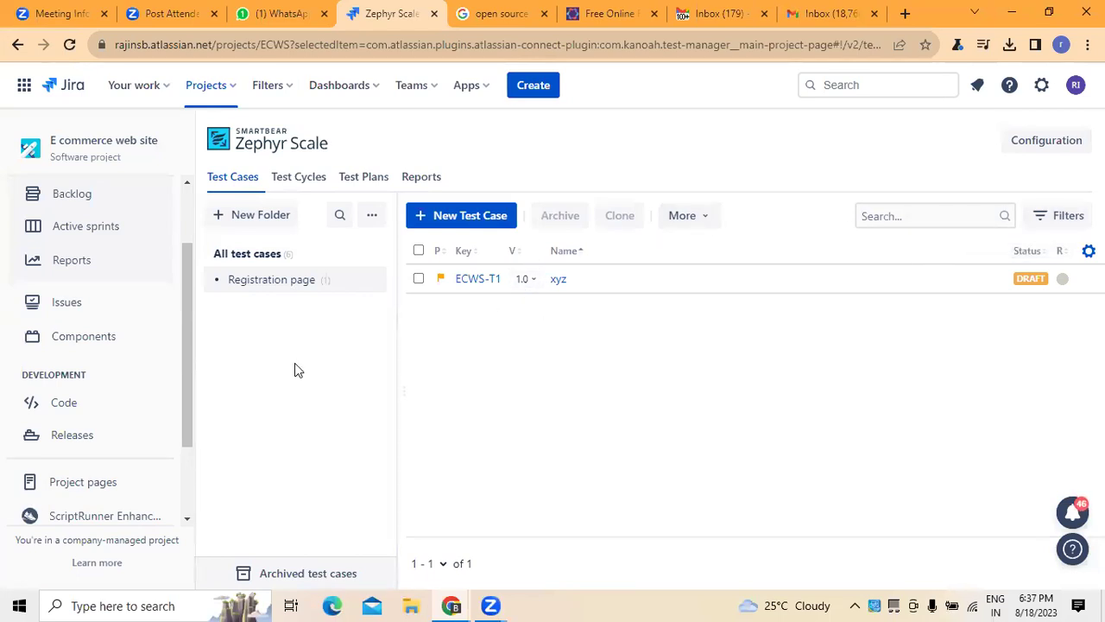
click(325, 578)
Switch from archived to all test cases and open ECWS-T2 'Navigation'.
click(326, 577)
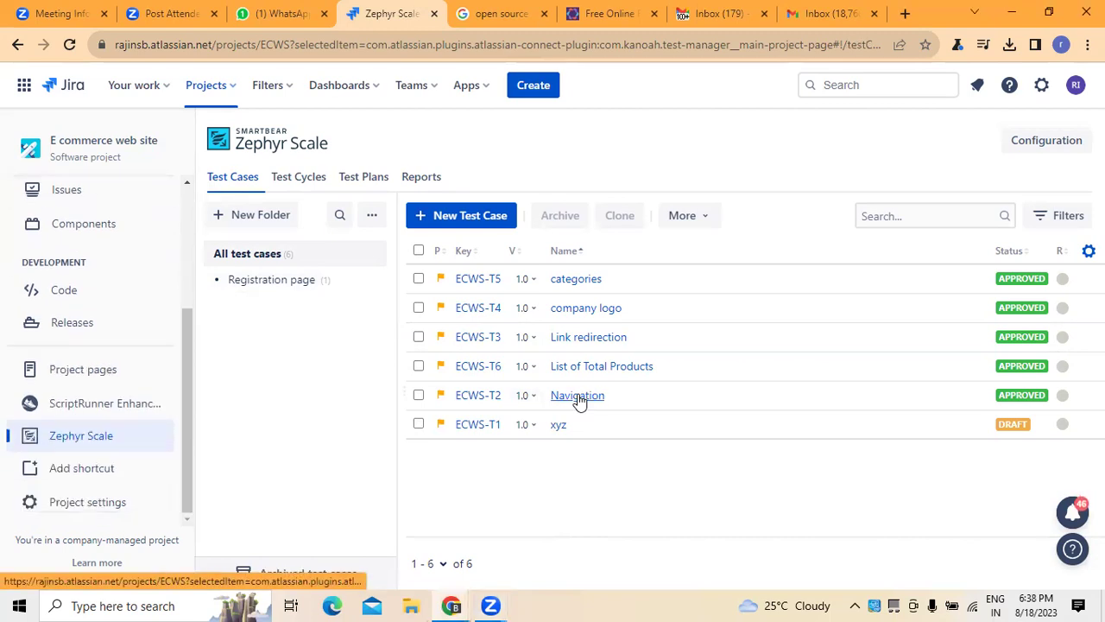
click(576, 395)
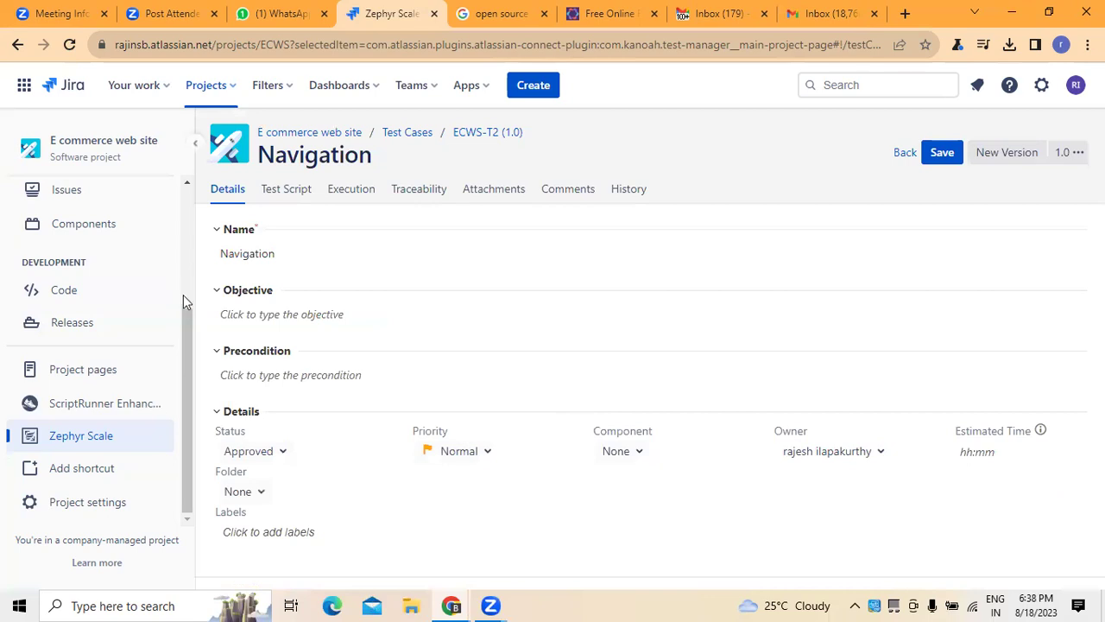
Type the objective 'check that users can navigate through all the products across different categories', correcting typos.
click(332, 317)
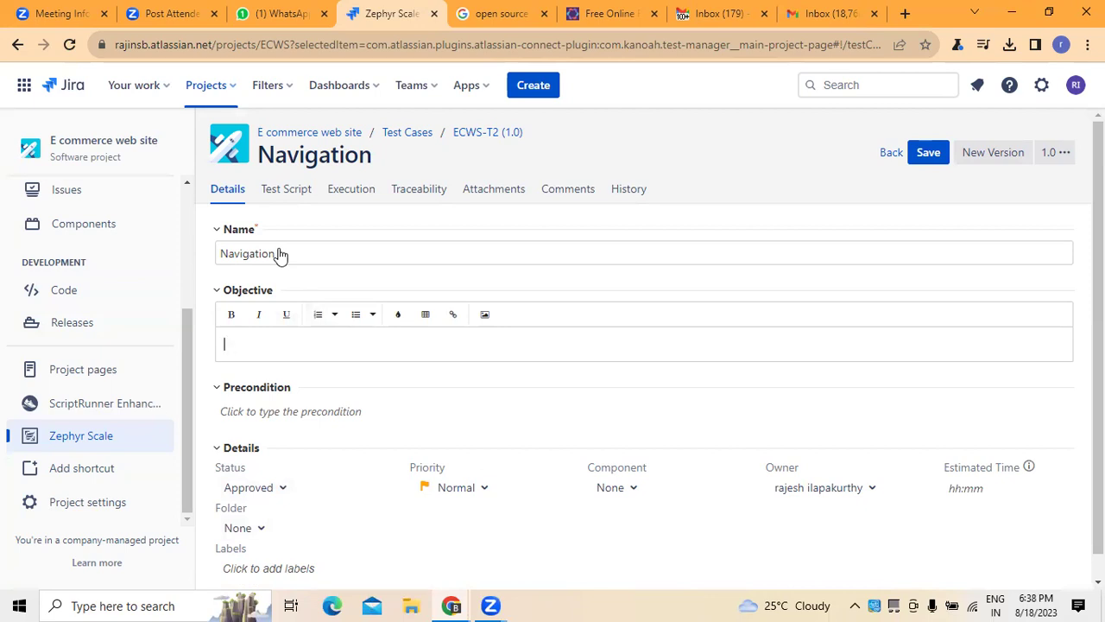
text(chec)
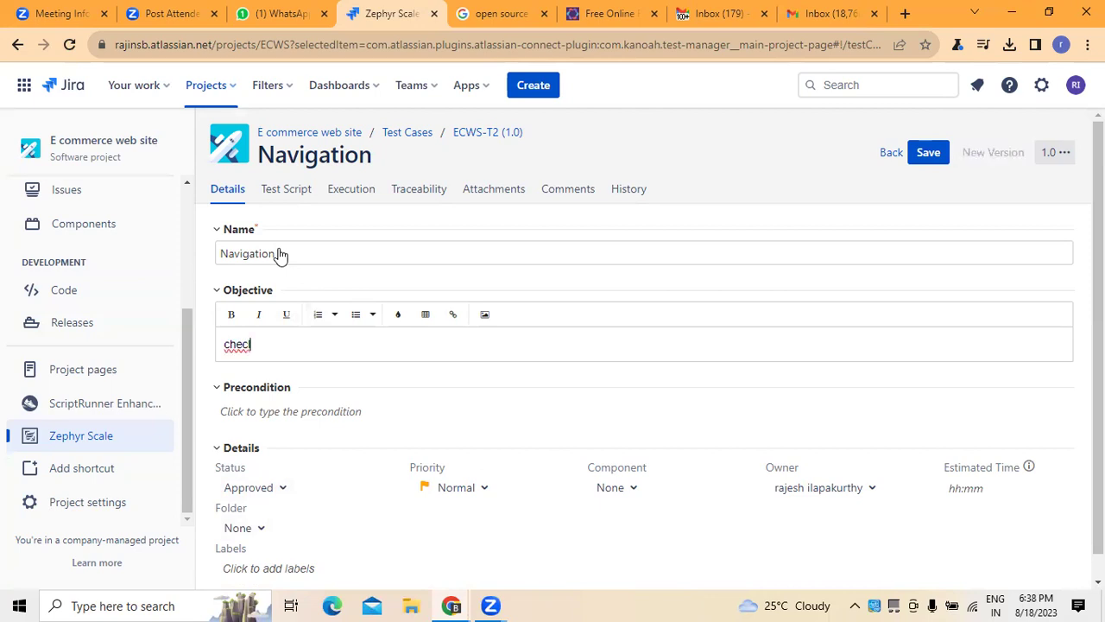
text(k the)
key(BackSpace)
key(BackSpace)
text(at users can)
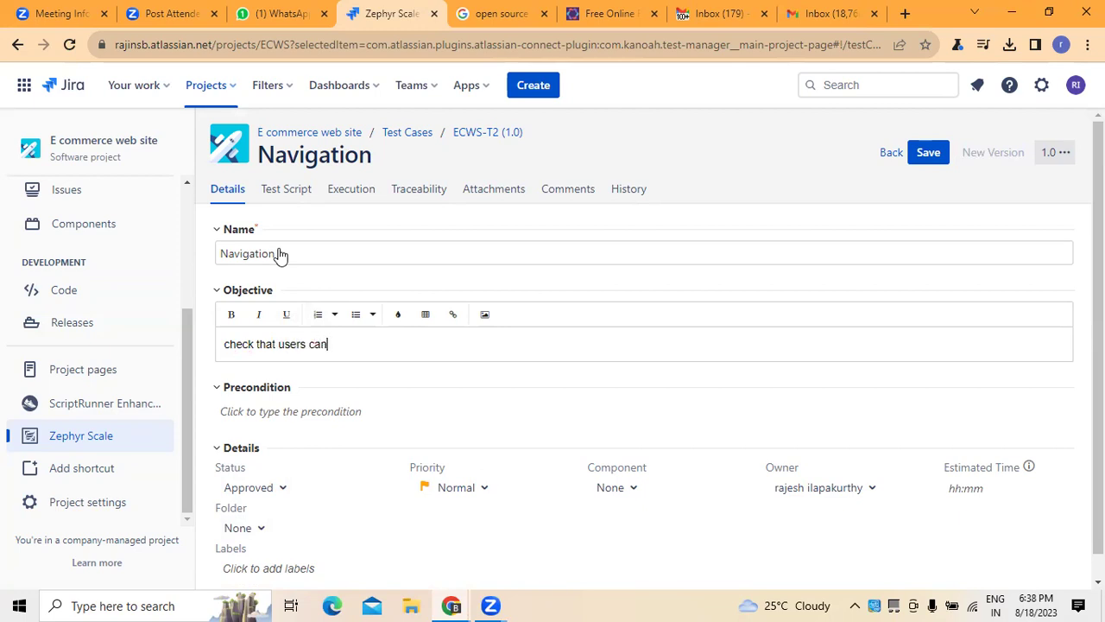
text( navigate yhrough allthe)
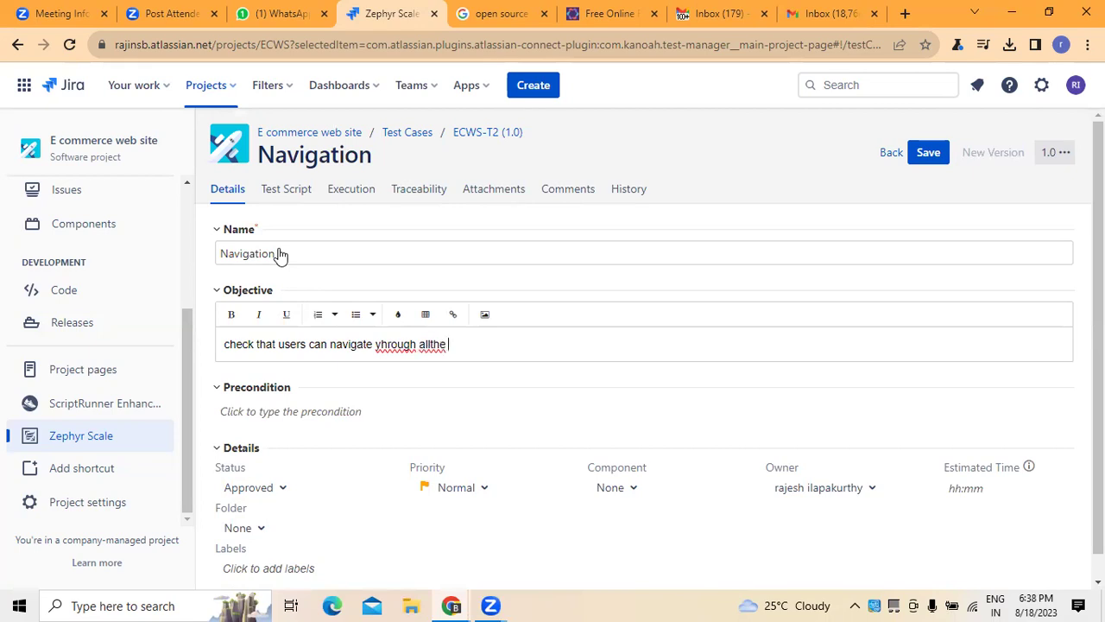
key(Delete)
text(t)
drag(440, 342, 429, 344)
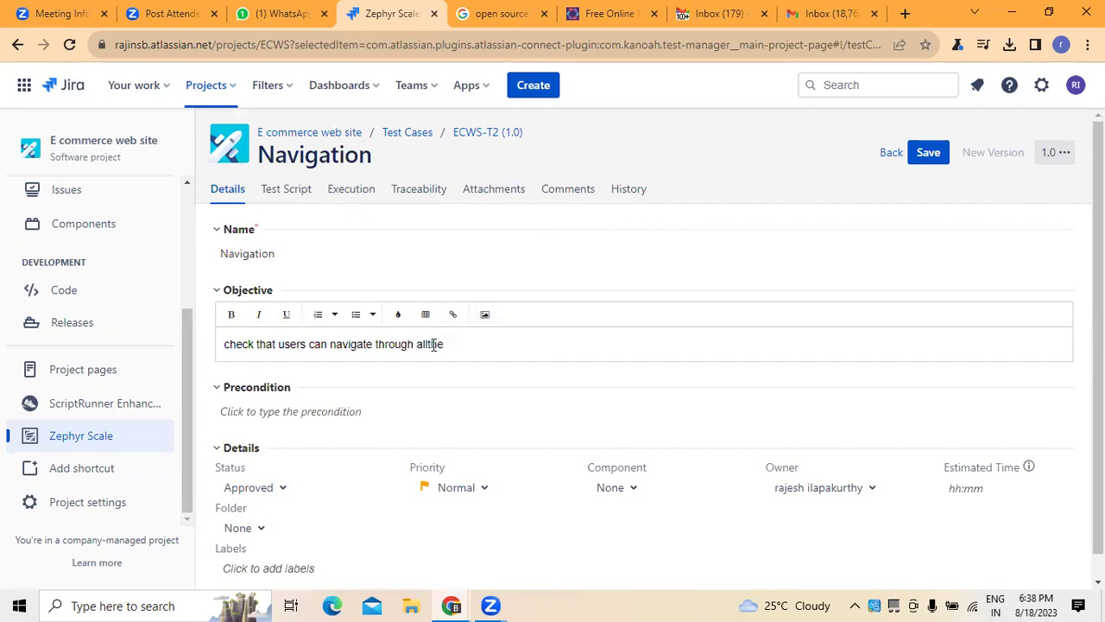
key(Left)
text(the products across different)
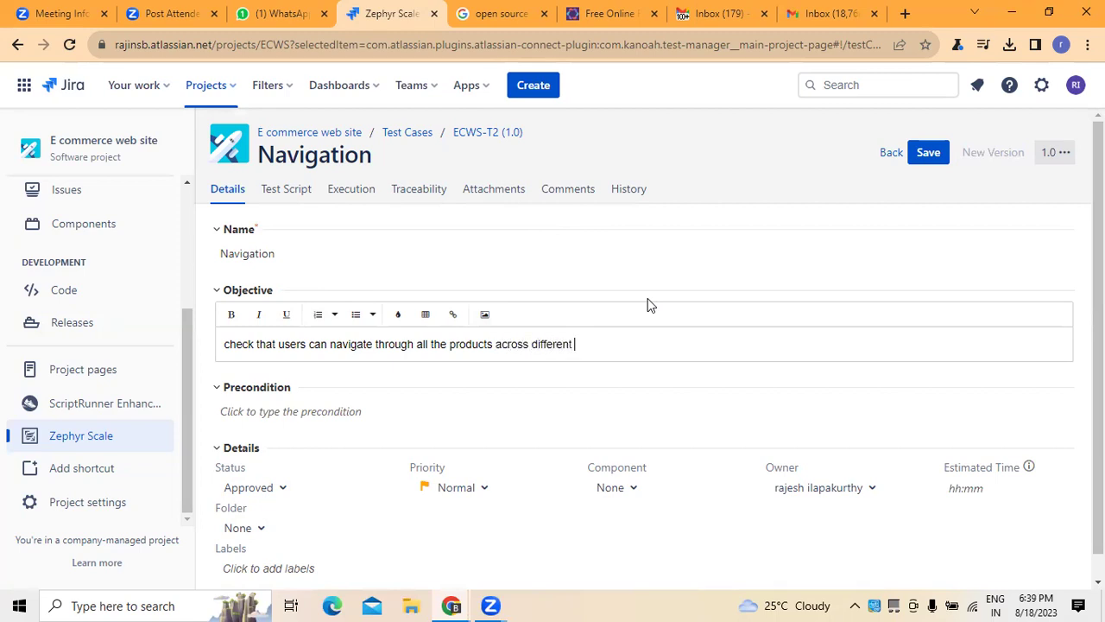
text( categeories)
right_click(615, 345)
click(650, 358)
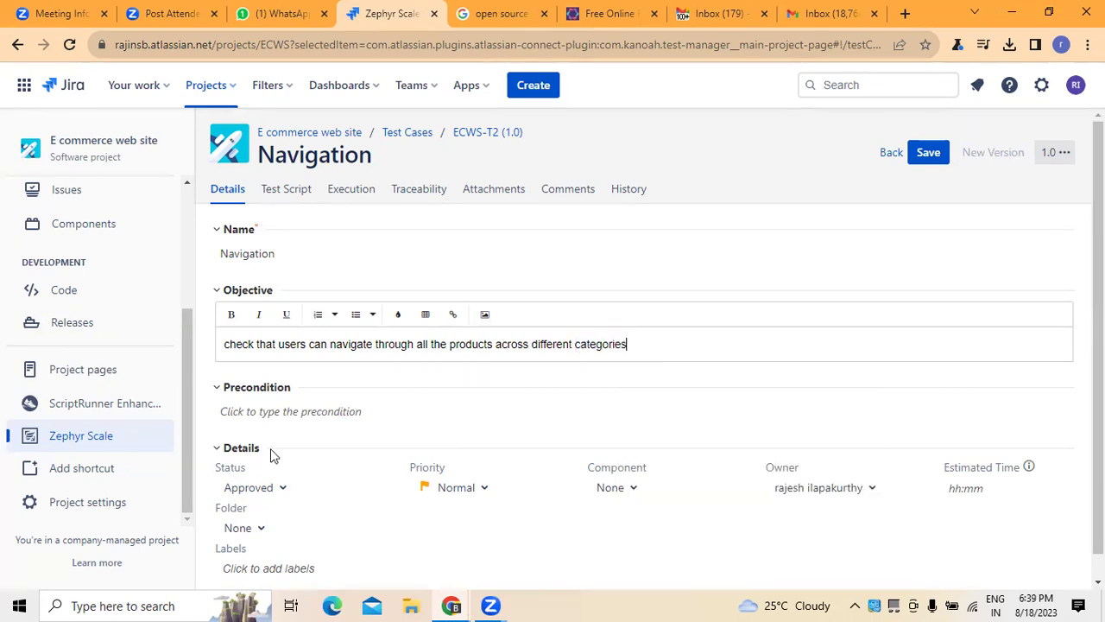
Fill the Precondition field with 'option for Navigation is needed'.
click(301, 414)
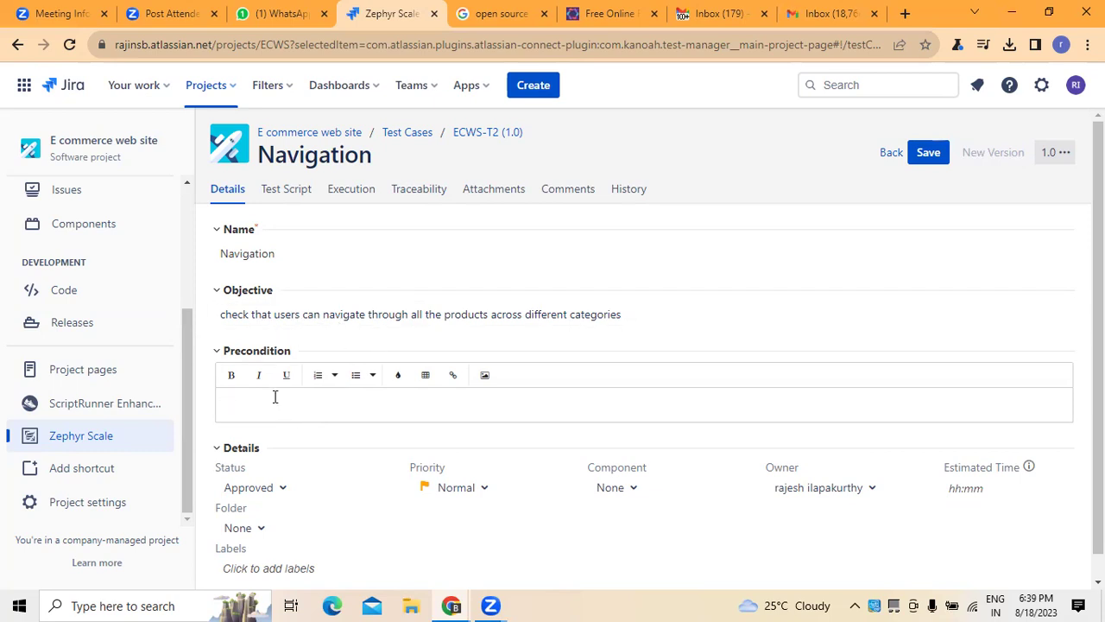
text(Naviga)
text(tion)
text(option for )
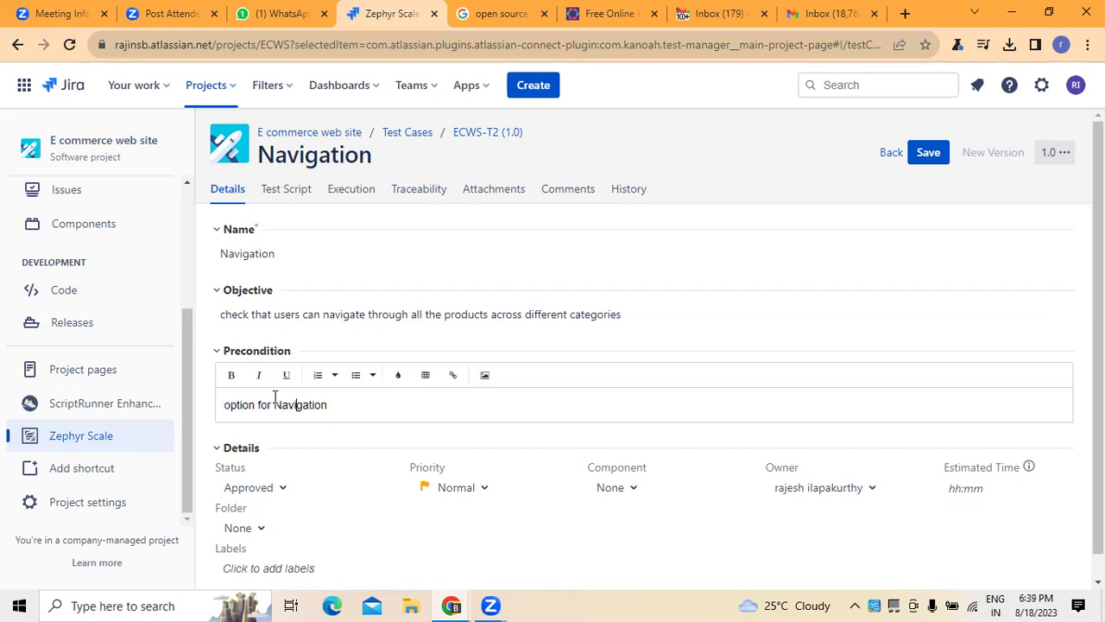
text((s needed)
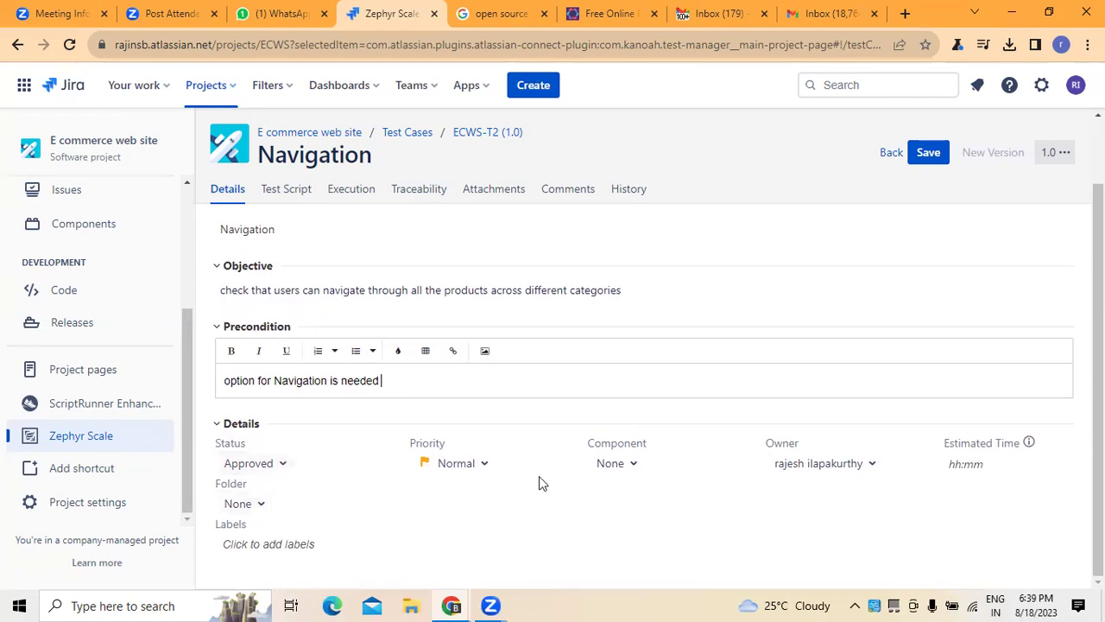
click(323, 364)
Keep priority Normal, save ECWS-T2, and dismiss the 'updated' notifications.
click(482, 466)
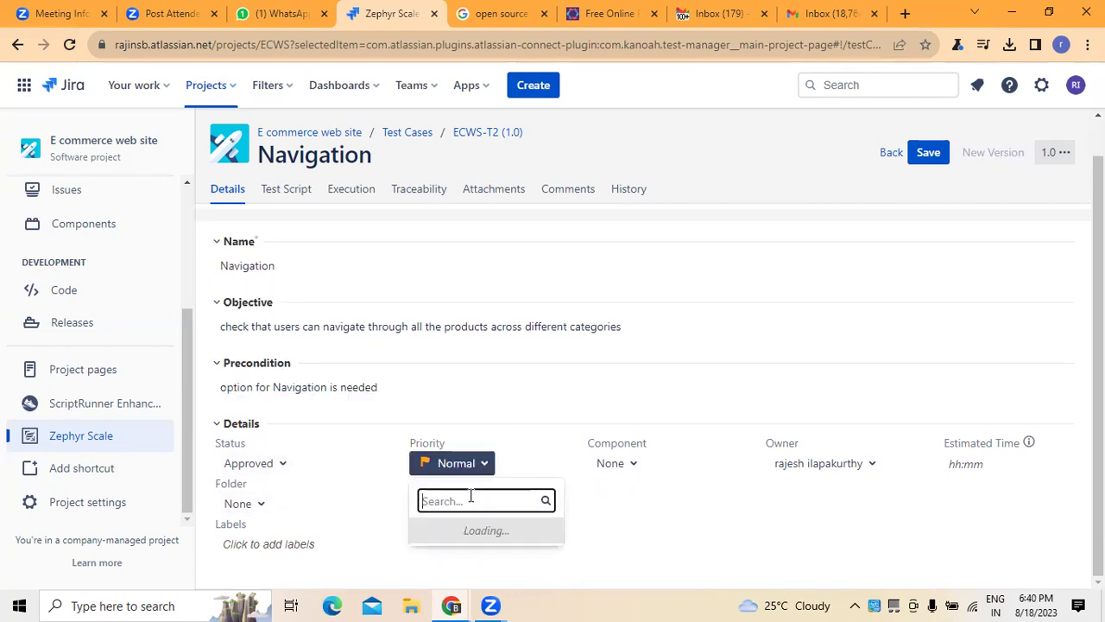
click(527, 441)
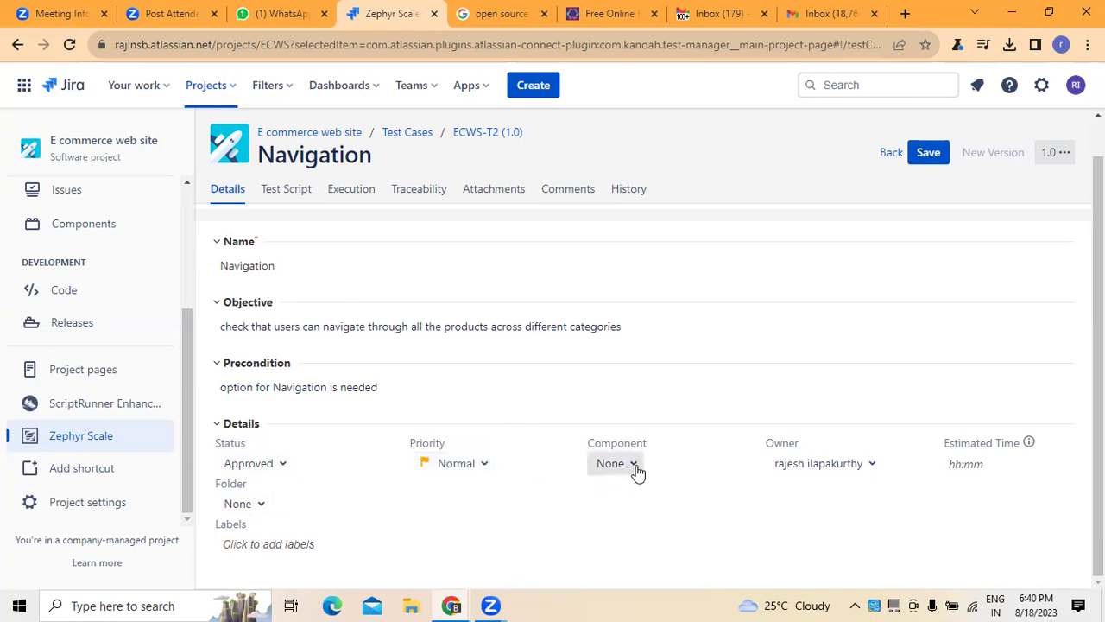
click(978, 468)
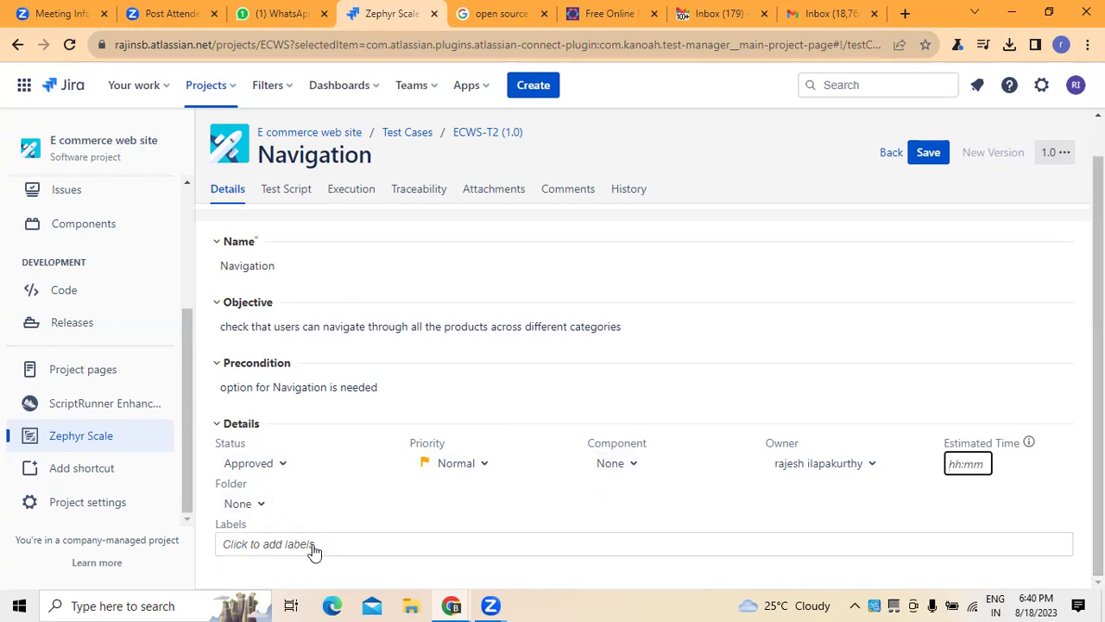
click(928, 159)
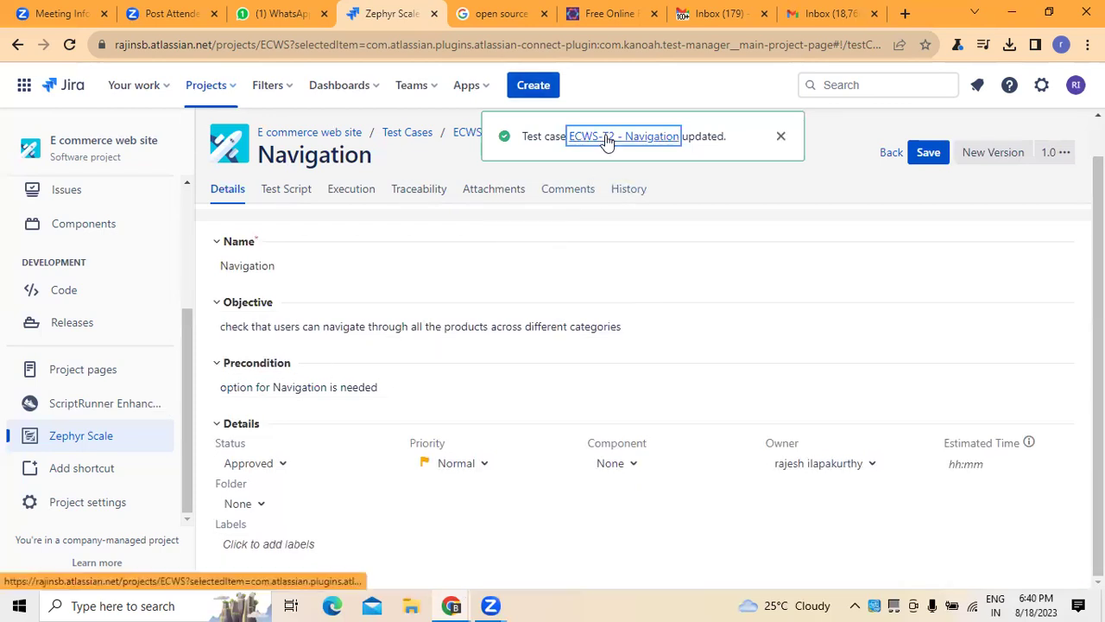
click(924, 155)
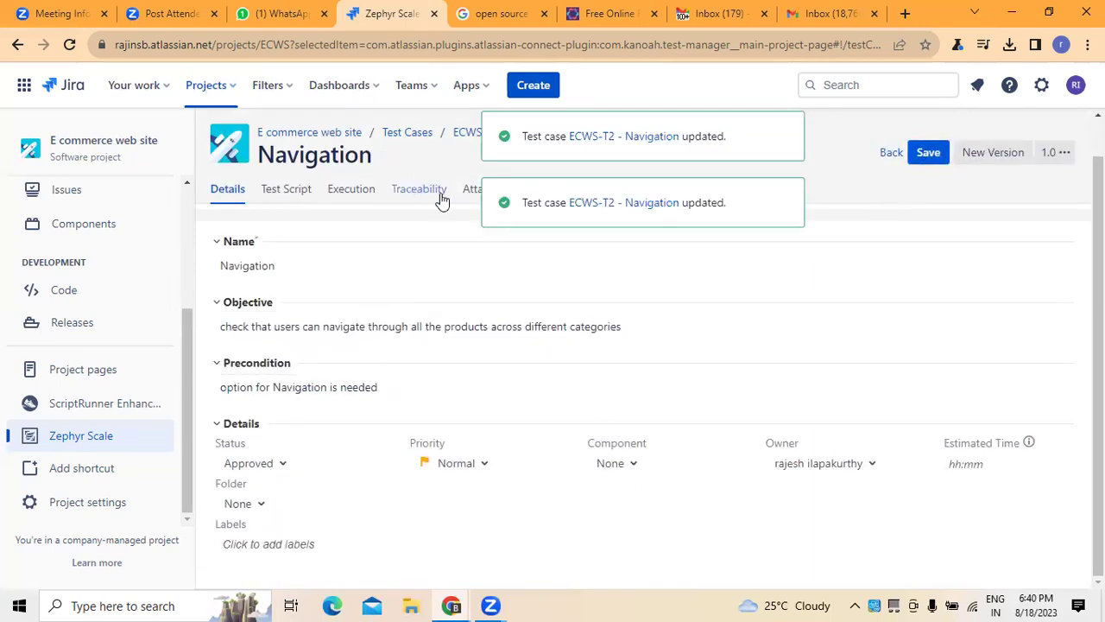
click(779, 204)
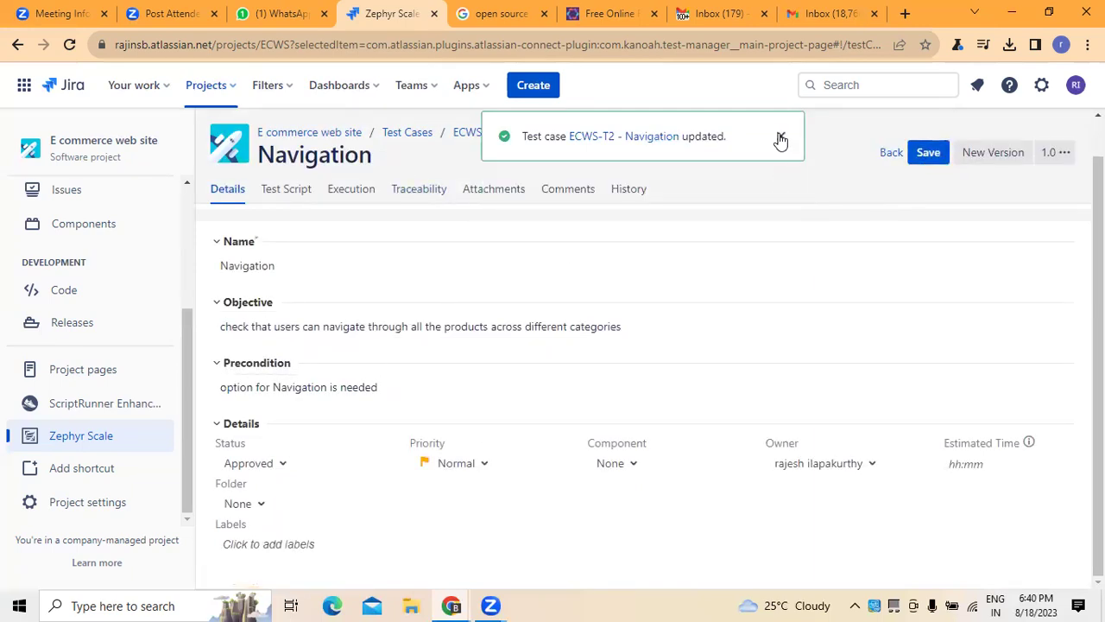
click(779, 138)
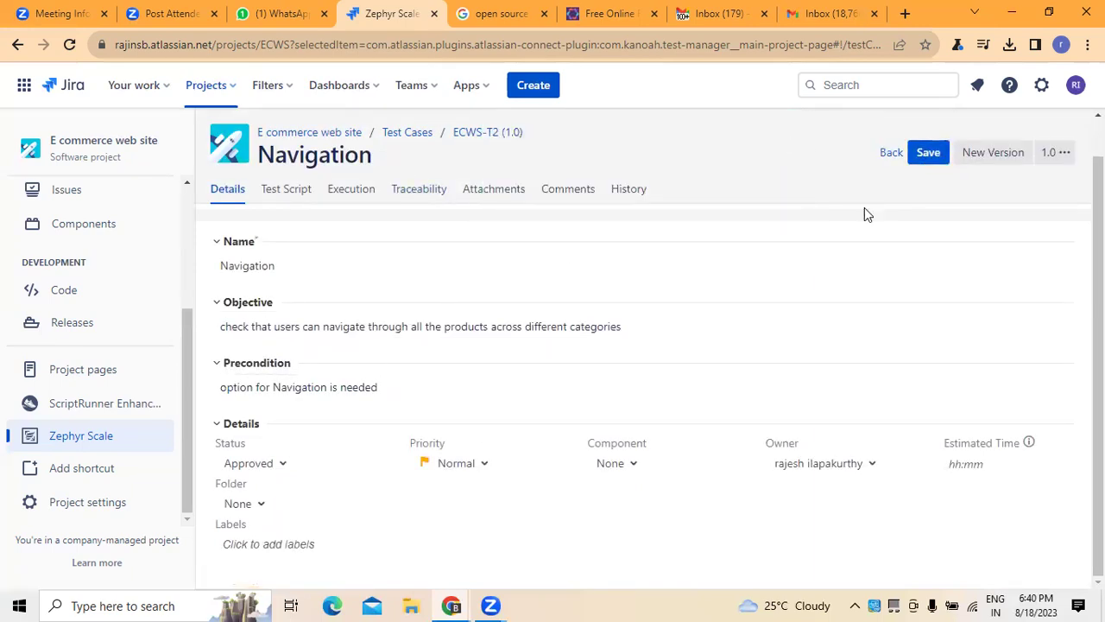
Check the test case's Test Script and Details, then list archived test cases, which is empty.
click(302, 191)
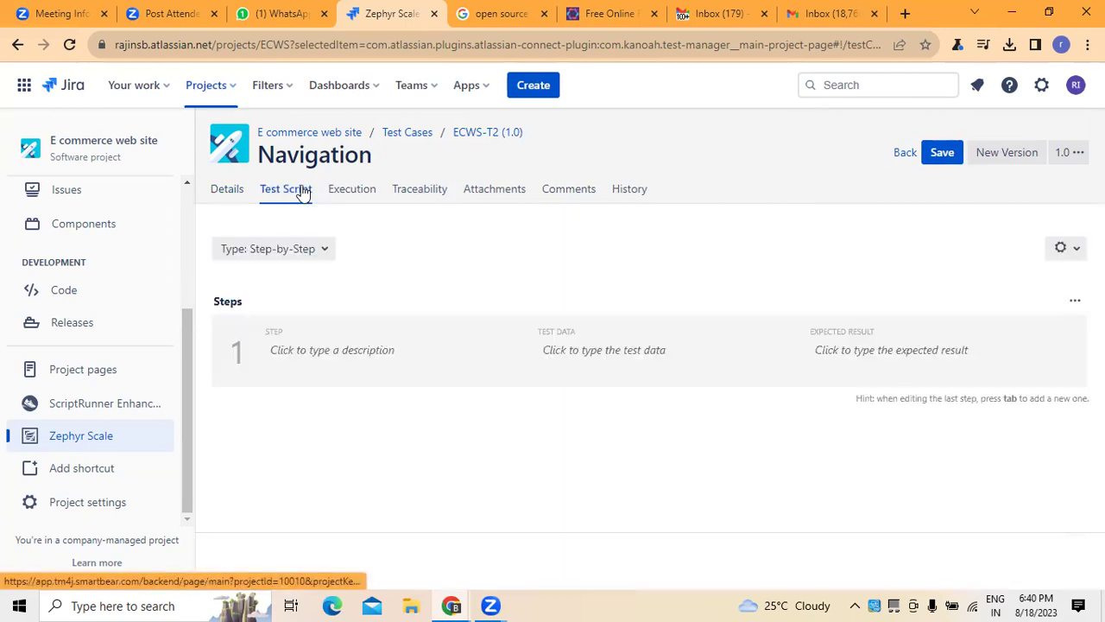
click(235, 196)
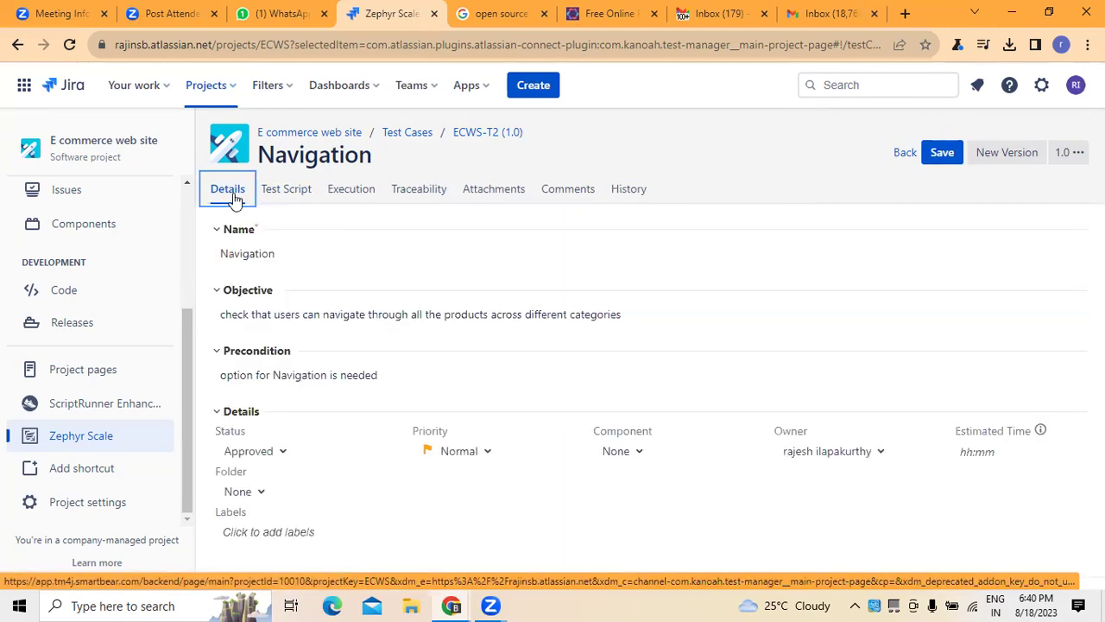
click(407, 134)
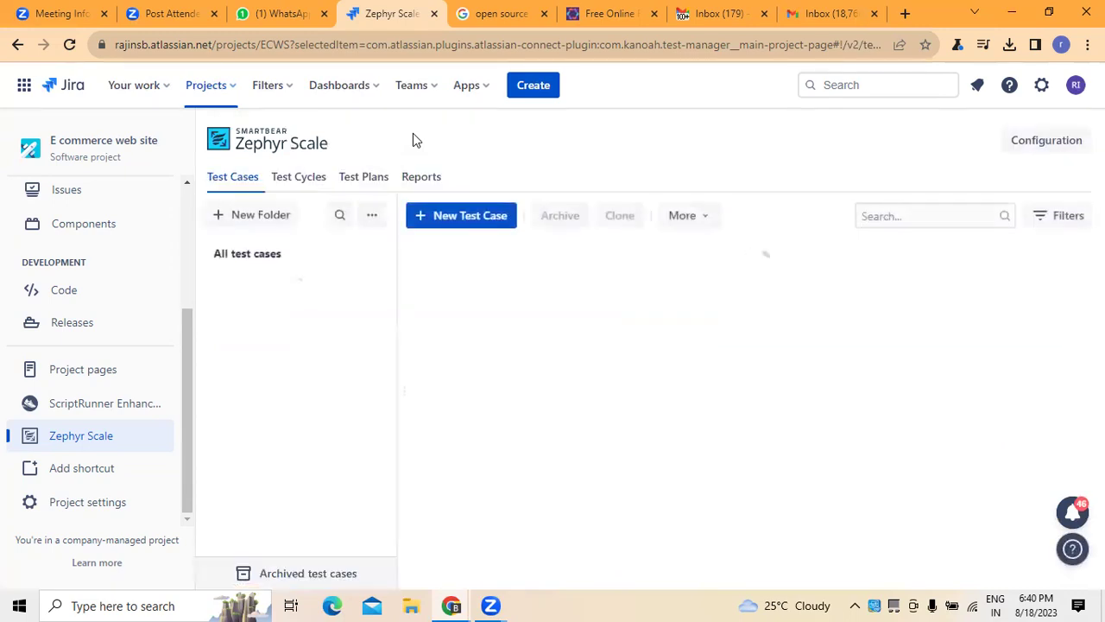
click(319, 573)
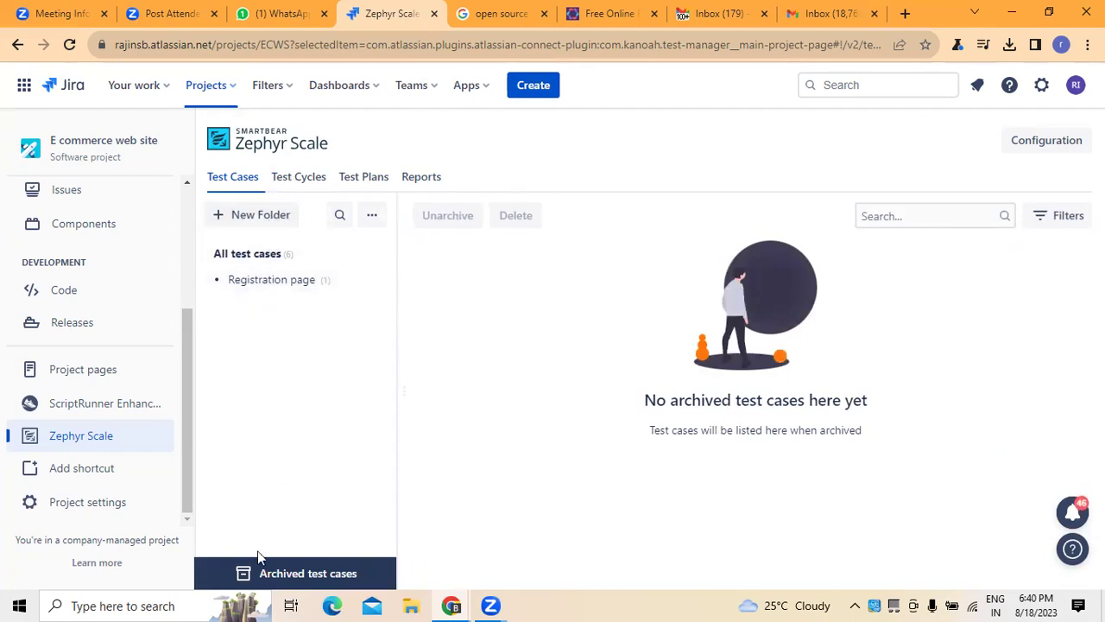
Turn off the archived filter to list ECWS-T1 to ECWS-T6, five Approved and xyz in Draft.
click(296, 583)
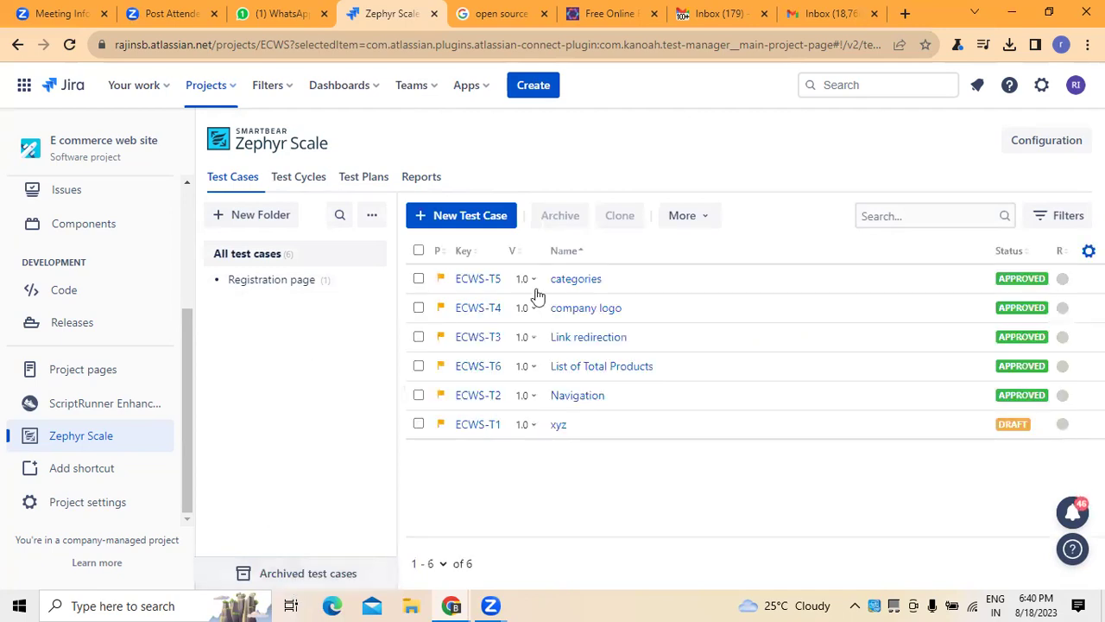